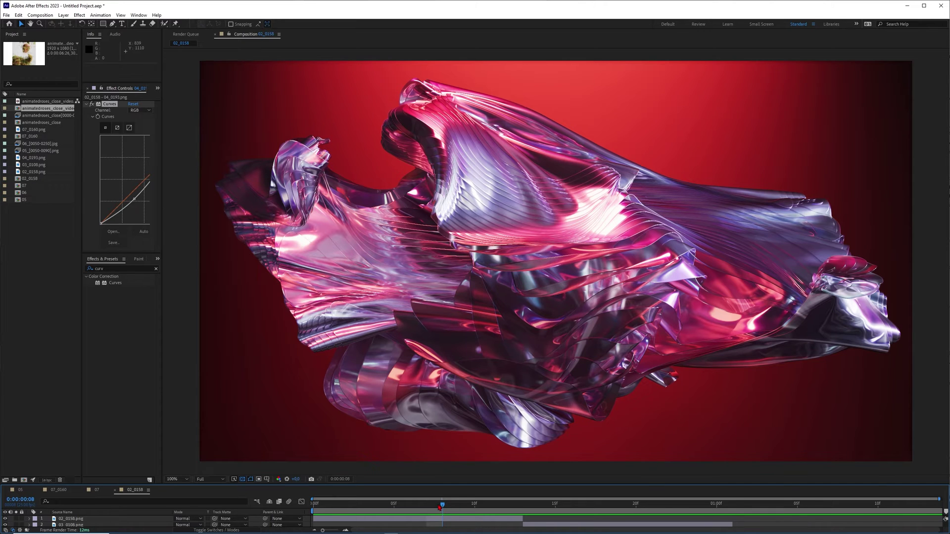
Review the cloth sculpture stills in the 02_0158 composition and the red cloth animation in composition 07
drag(490, 507, 557, 508)
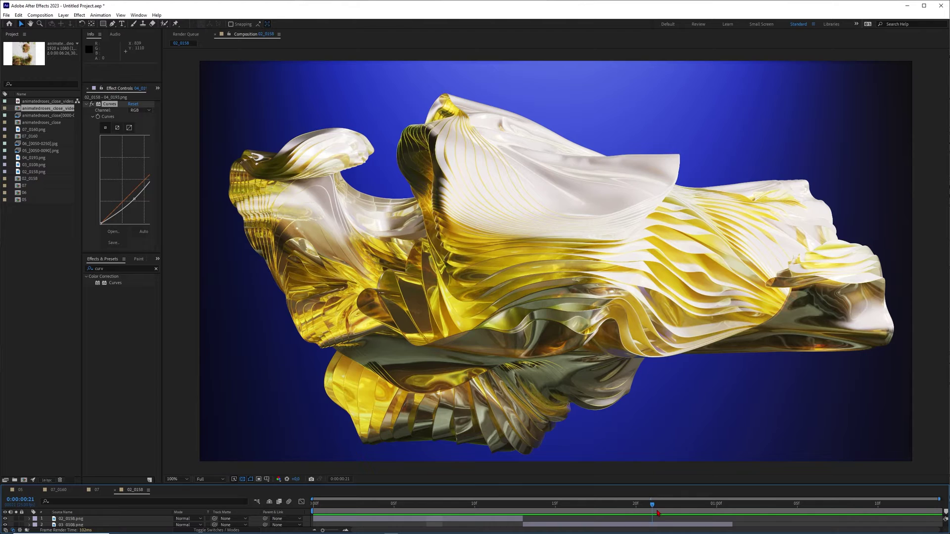
drag(658, 514, 793, 518)
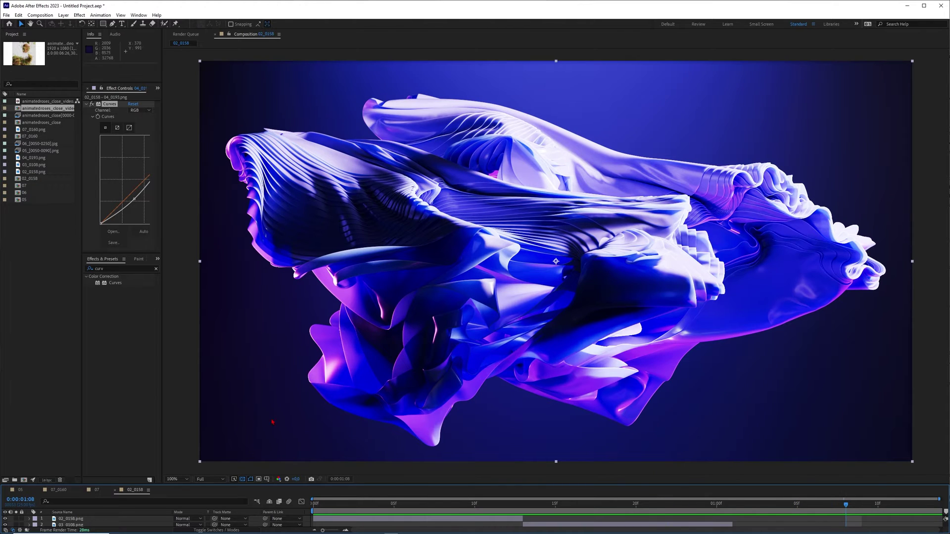
click(58, 490)
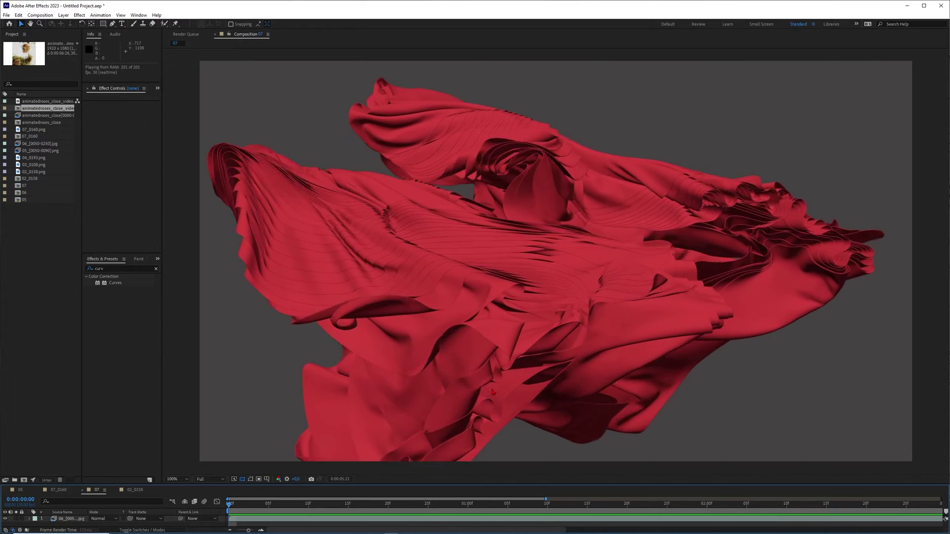
double_click(442, 499)
drag(430, 504, 822, 500)
click(851, 495)
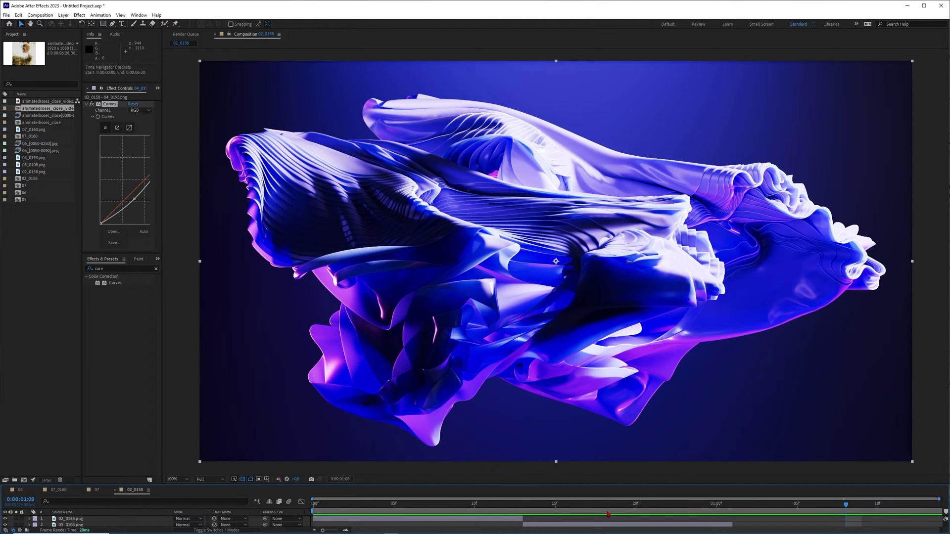
click(621, 506)
click(539, 509)
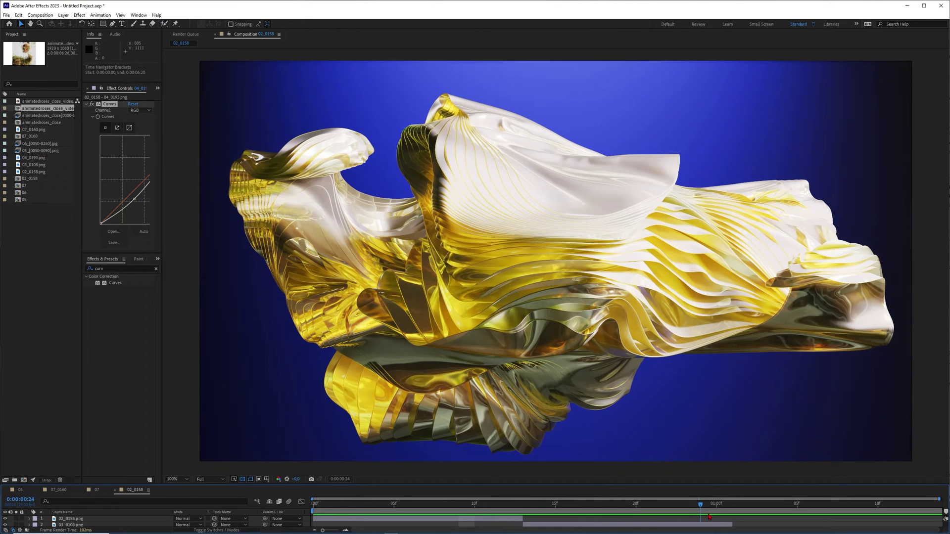
click(489, 510)
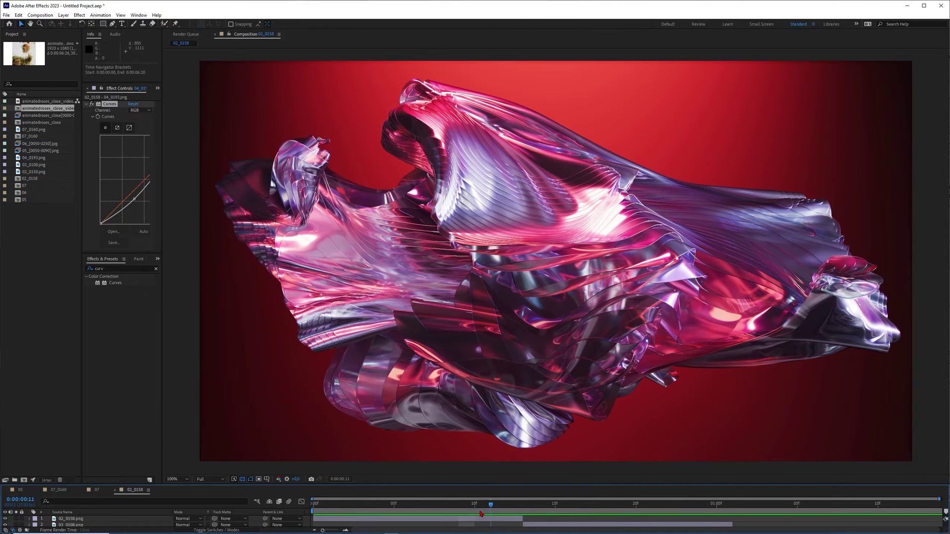
Play through the red cloth animation in composition 07 and the colored cloth render in composition 05
click(94, 491)
mouse_move(413, 504)
mouse_down()
mouse_move(714, 511)
mouse_move(406, 516)
mouse_up()
key(space)
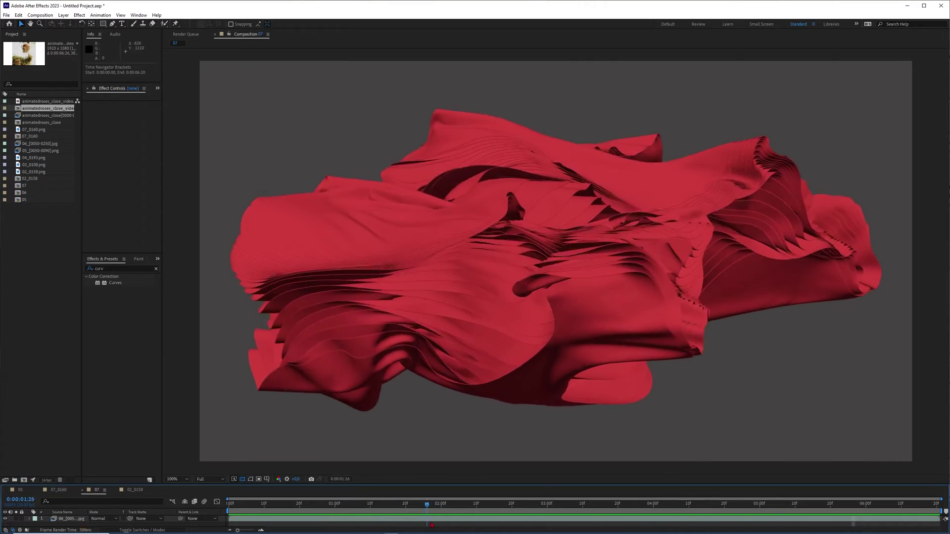
click(20, 489)
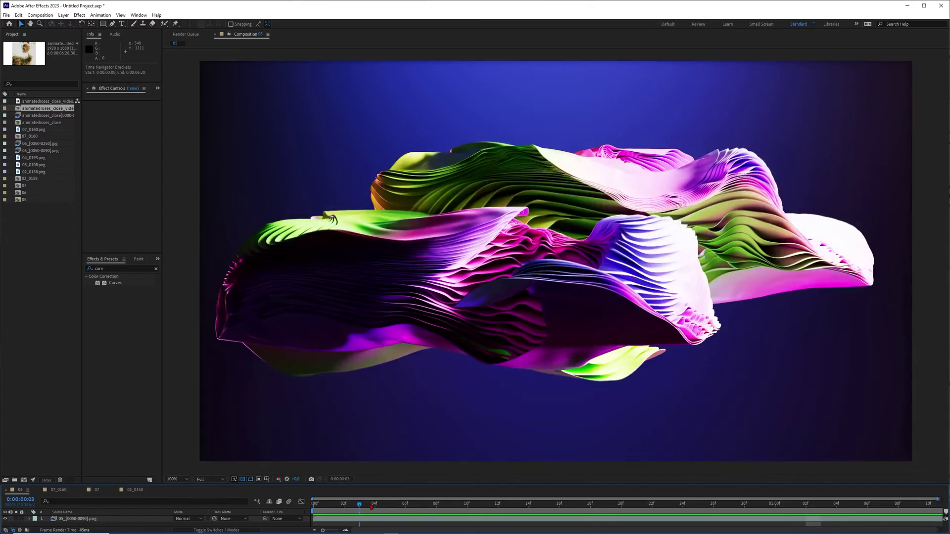
drag(362, 505, 648, 517)
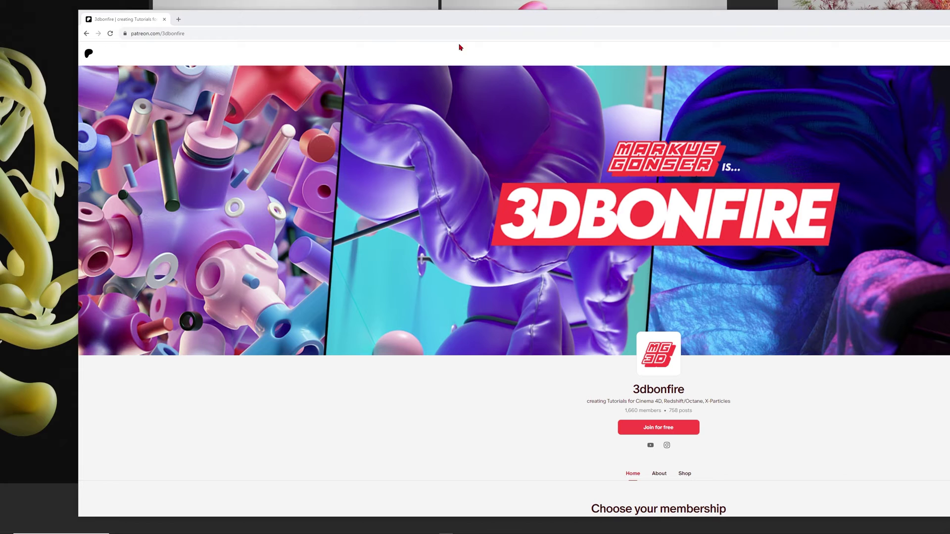
Switch to the browser and look through the 3dbonfire Patreon page
click(102, 36)
scroll(616, 287, down, 5)
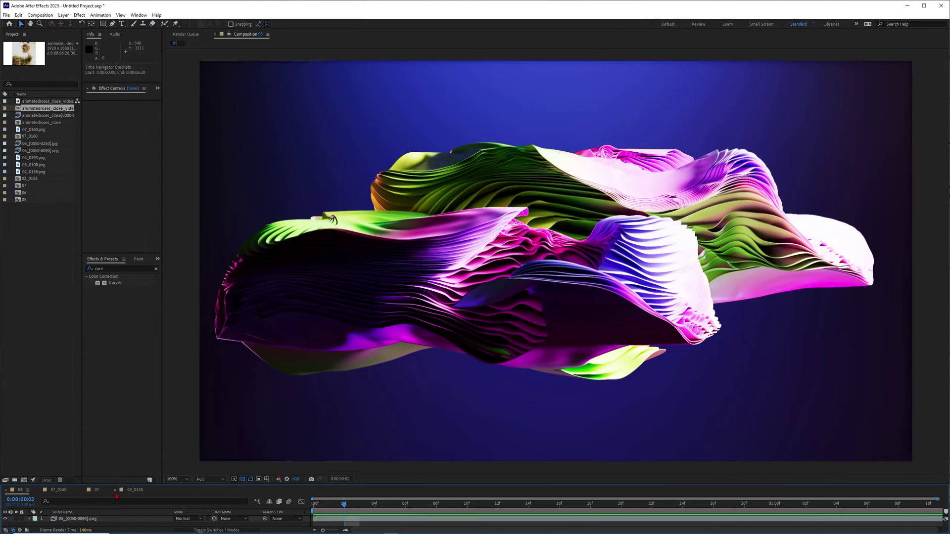
Switch back to After Effects and scrub once more through the red cloth animation in composition 07
click(98, 491)
drag(341, 505, 820, 505)
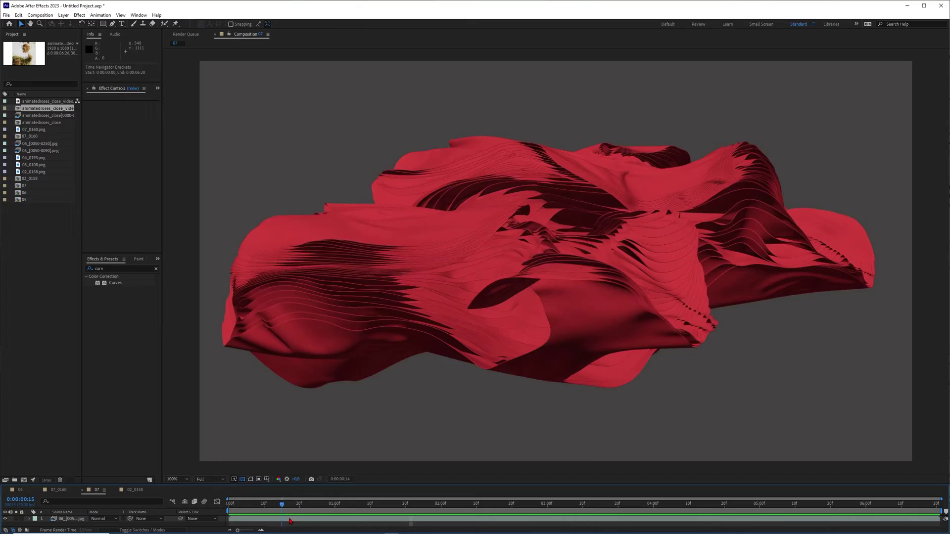
drag(290, 522, 771, 527)
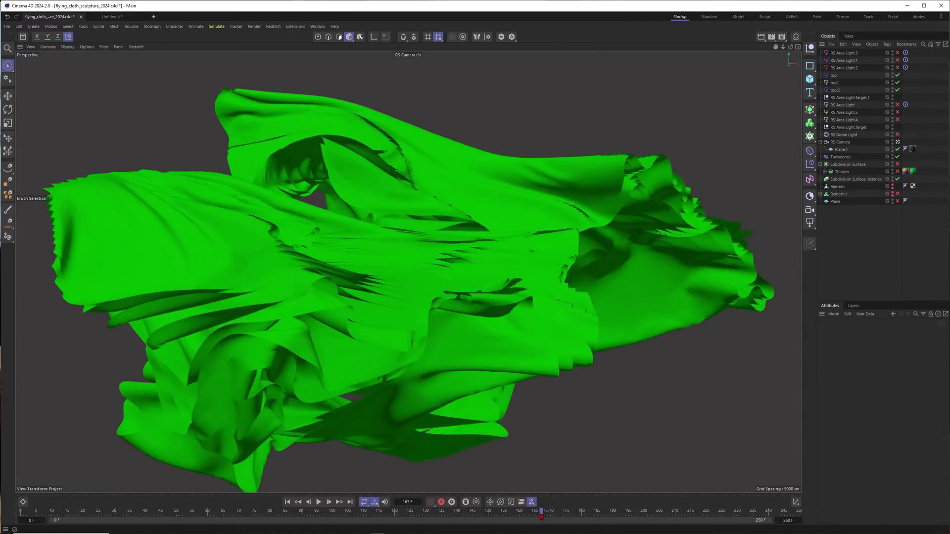
Switch to Cinema 4D and preview the flying cloth sculpture animation, stopping at frame 194
drag(541, 517, 386, 519)
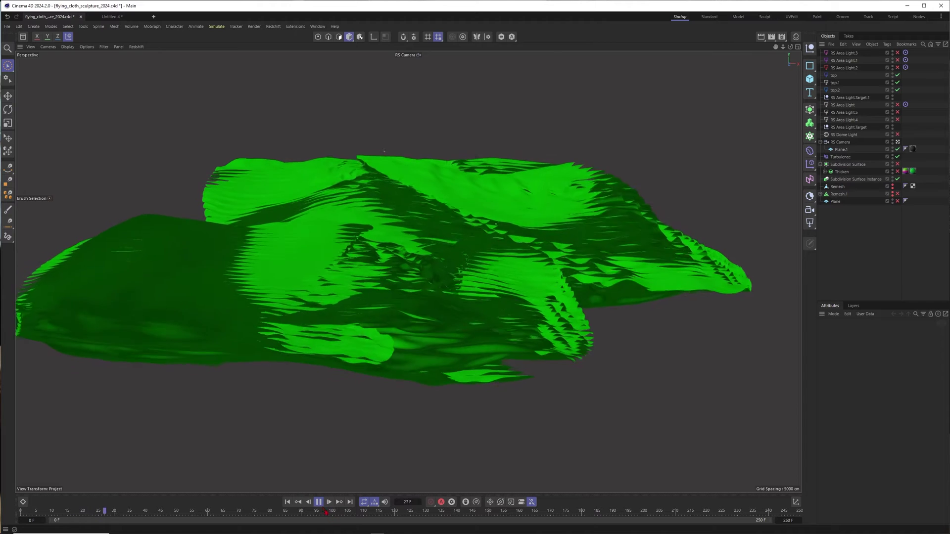
click(320, 503)
drag(314, 515, 425, 513)
drag(424, 512, 625, 504)
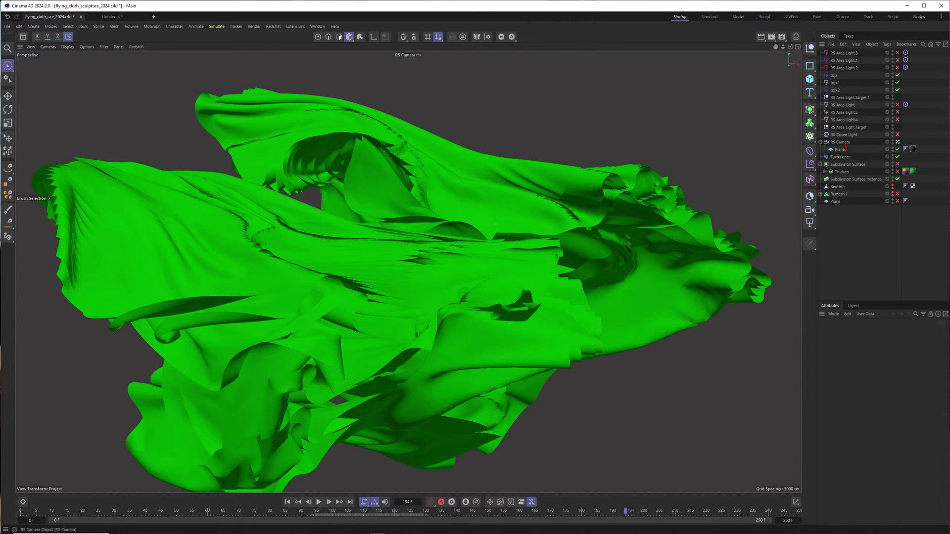
Duplicate the RS Camera and examine the cloth's folds and frayed edges up close through the copy
ctrl+drag(845, 144, 847, 147)
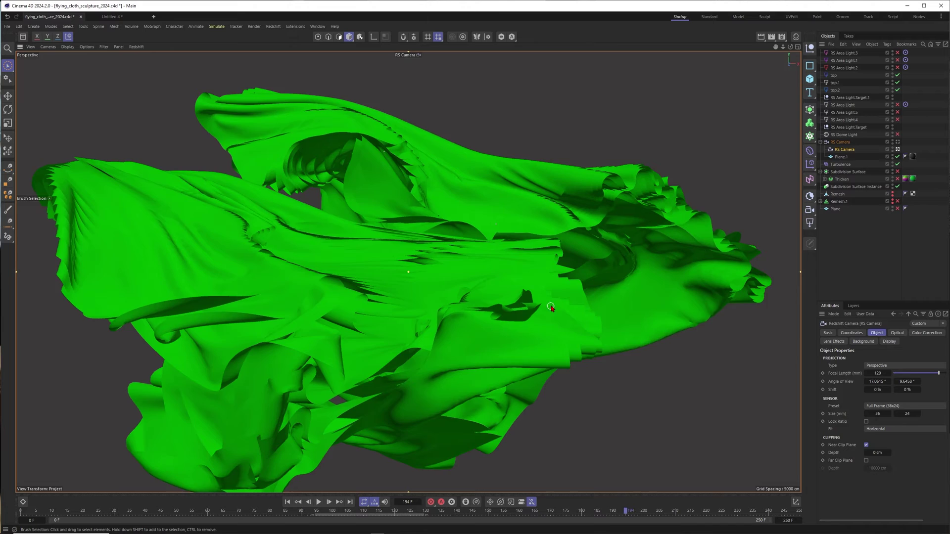
scroll(551, 307, up, 10)
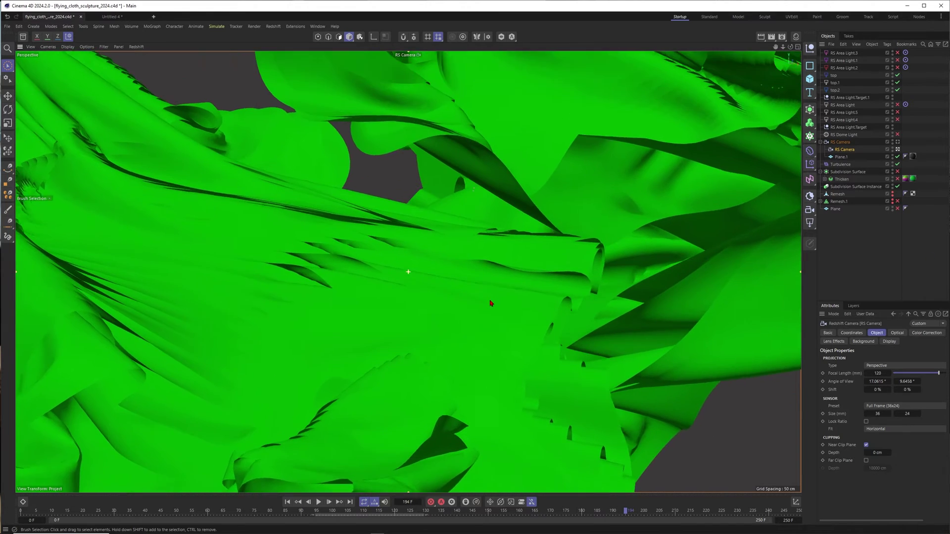
scroll(490, 303, up, 5)
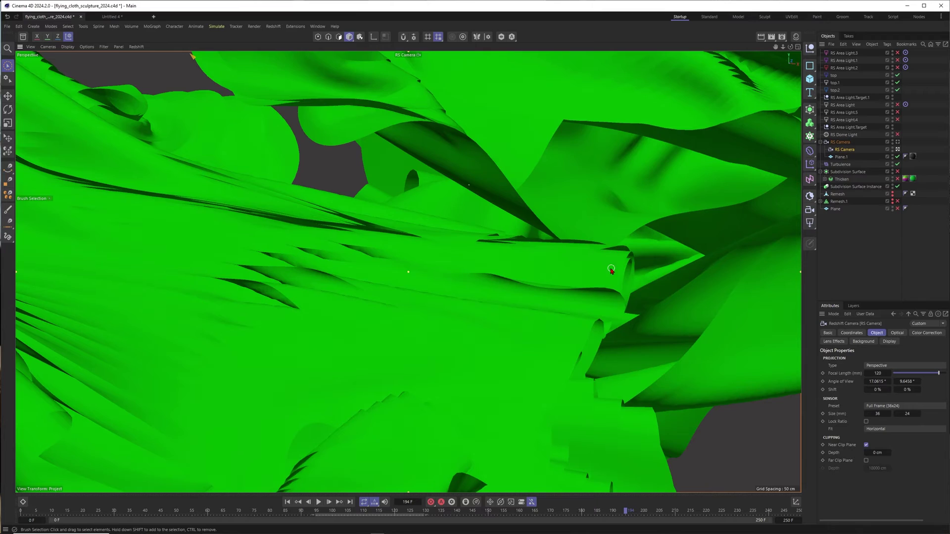
scroll(611, 270, up, 3)
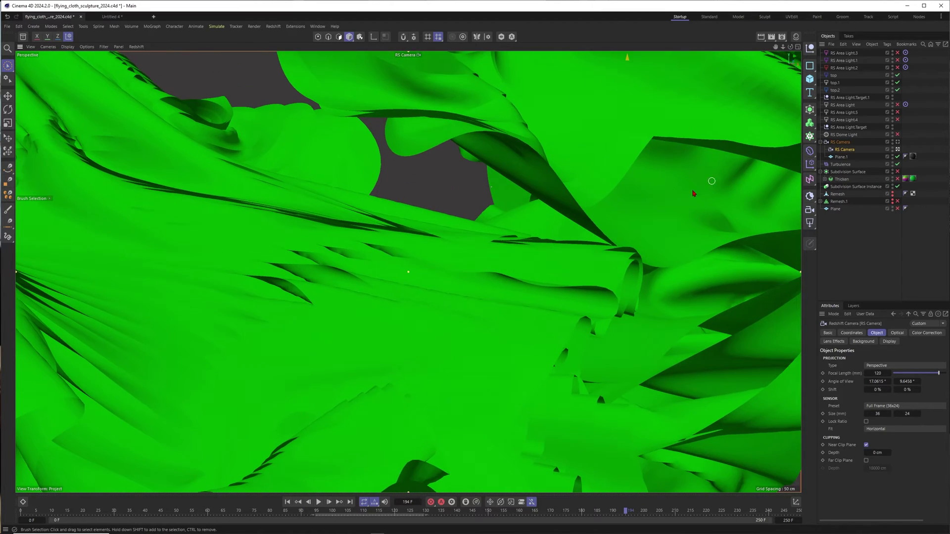
alt+drag(581, 271, 593, 261)
alt+middle_drag(94, 223, 704, 208)
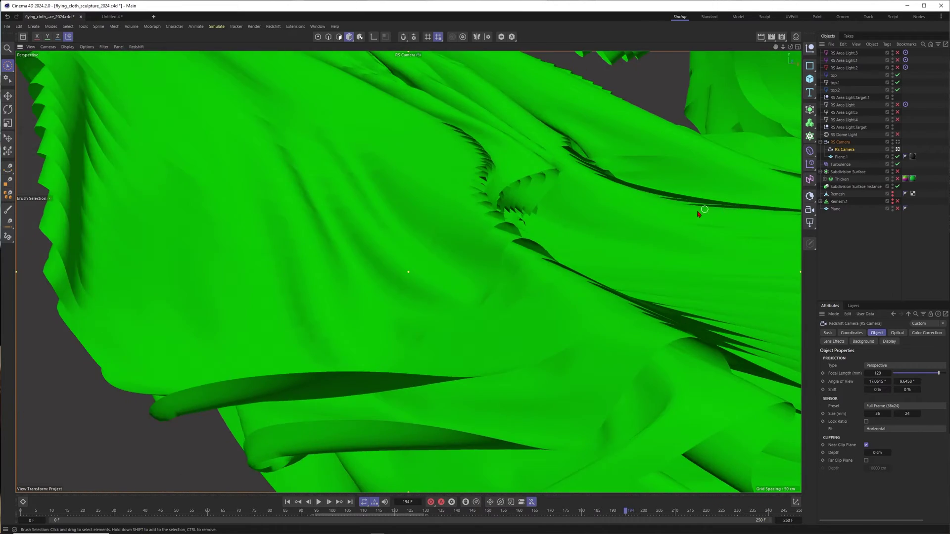
alt+drag(350, 221, 381, 214)
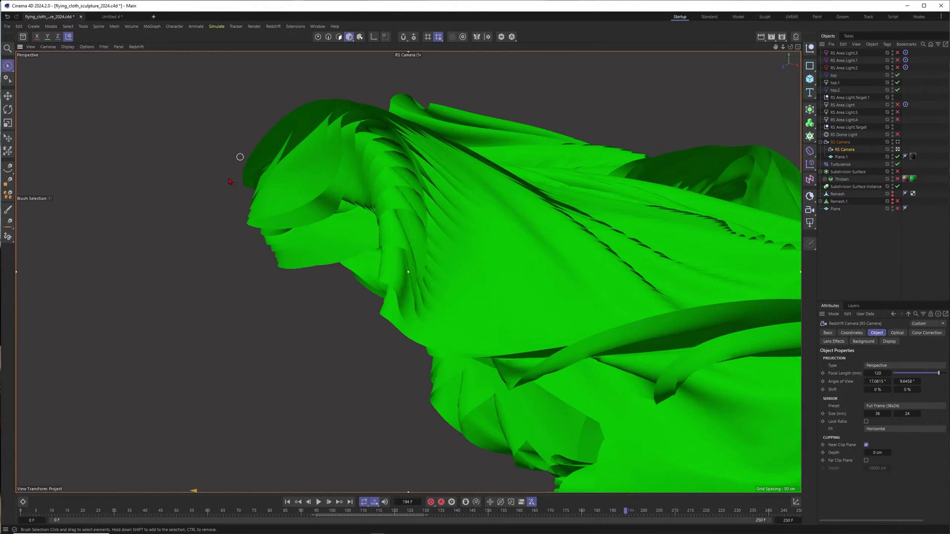
Examine the cloth from other angles at frames 200 and 225, and delete the duplicate camera
drag(221, 514, 644, 512)
alt+middle_drag(778, 186, 400, 268)
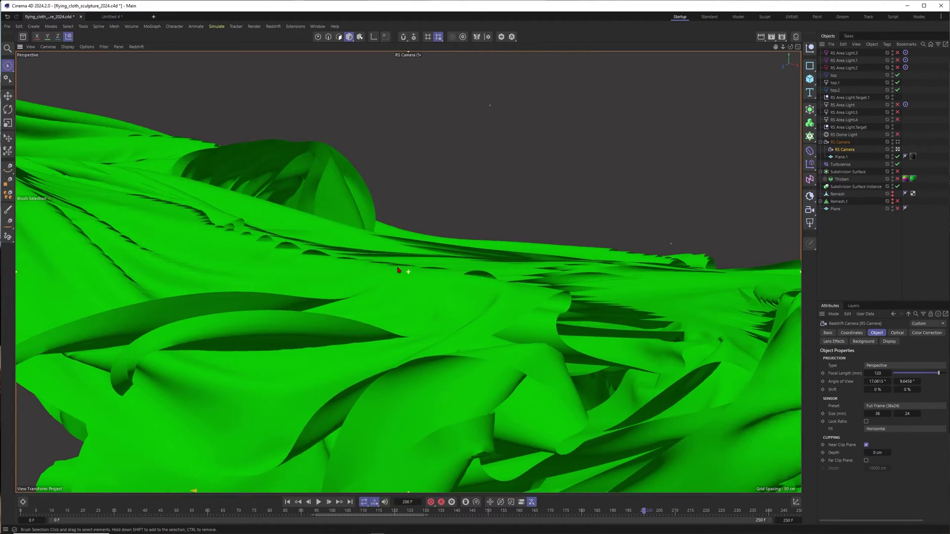
mouse_move(400, 269)
alt+mouse_down()
mouse_move(530, 301)
mouse_move(501, 371)
mouse_move(456, 277)
mouse_move(444, 273)
mouse_move(507, 268)
alt+mouse_up()
alt+right_drag(507, 269, 451, 358)
alt+drag(451, 358, 414, 256)
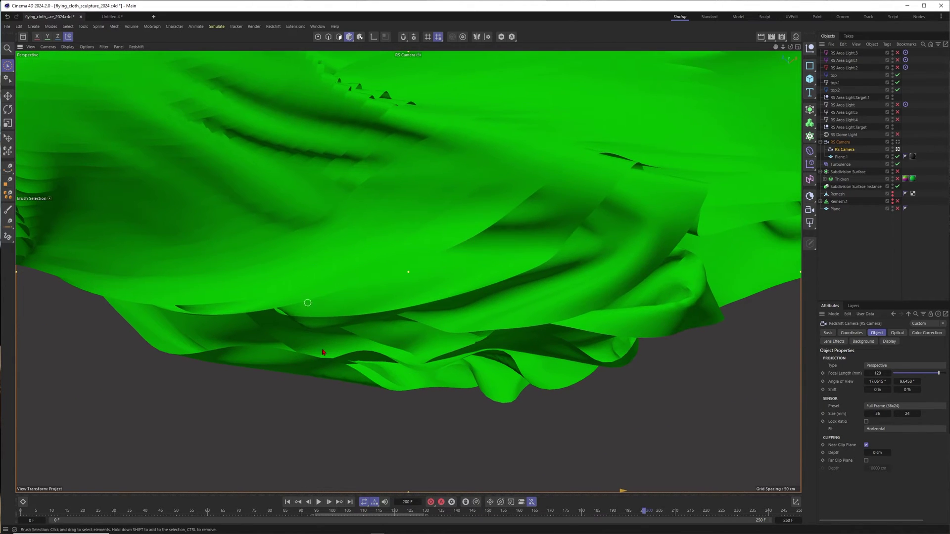
drag(223, 516, 152, 515)
drag(154, 510, 722, 495)
key(Delete)
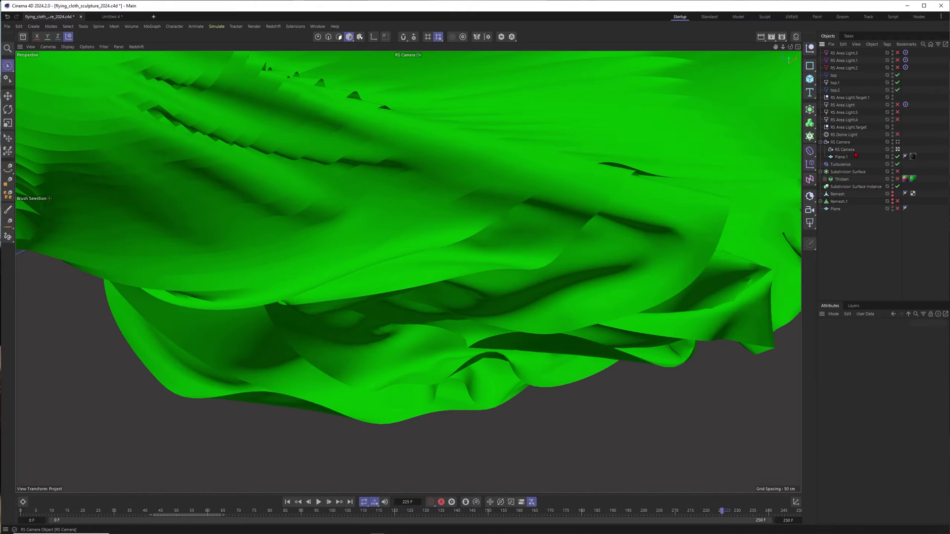
Examine the overall cloth sculpture and its layered folds at frame 225 from several angles
scroll(486, 234, down, 4)
alt+drag(486, 234, 444, 217)
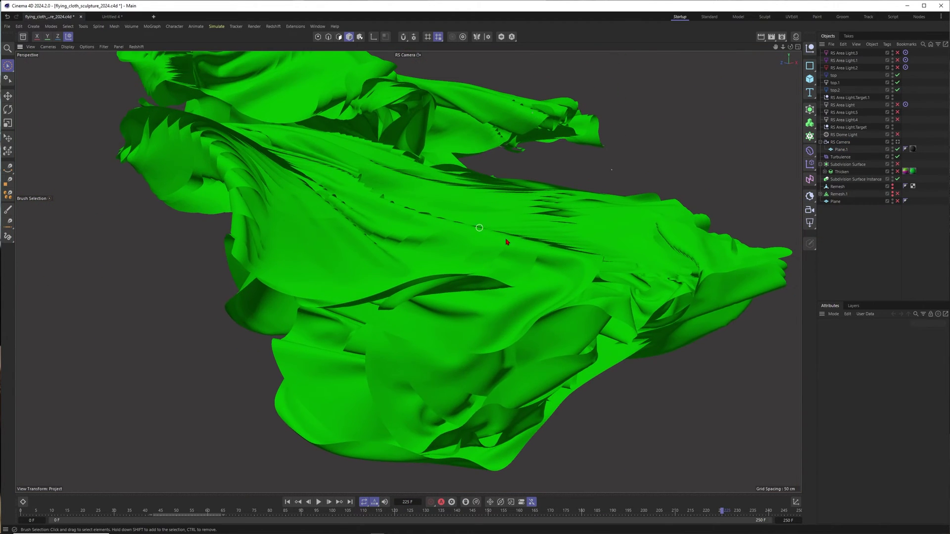
alt+drag(506, 242, 466, 222)
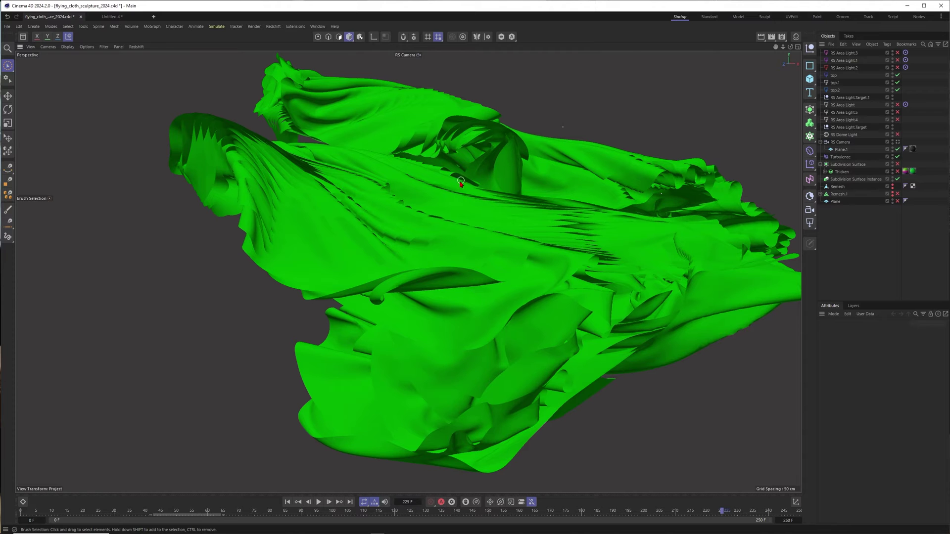
alt+right_drag(409, 298, 561, 285)
alt+drag(512, 217, 764, 155)
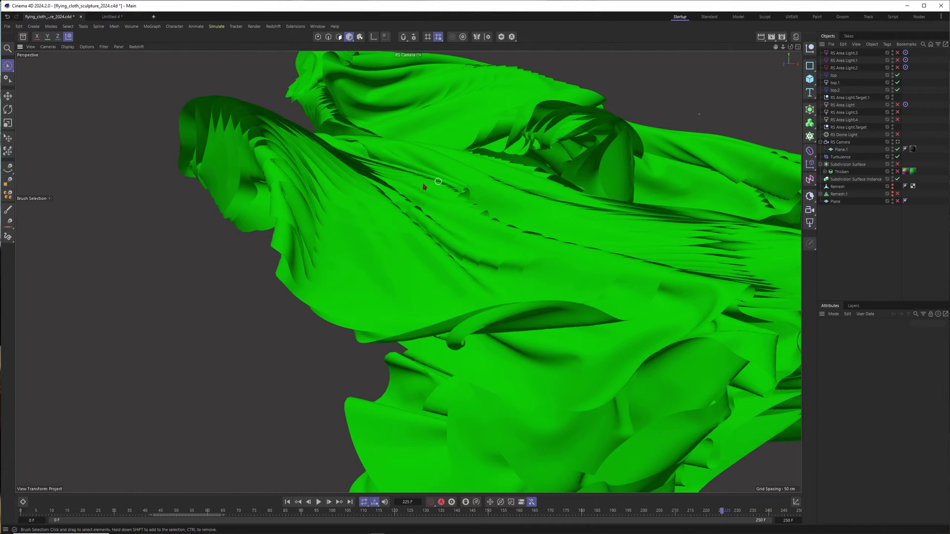
click(229, 89)
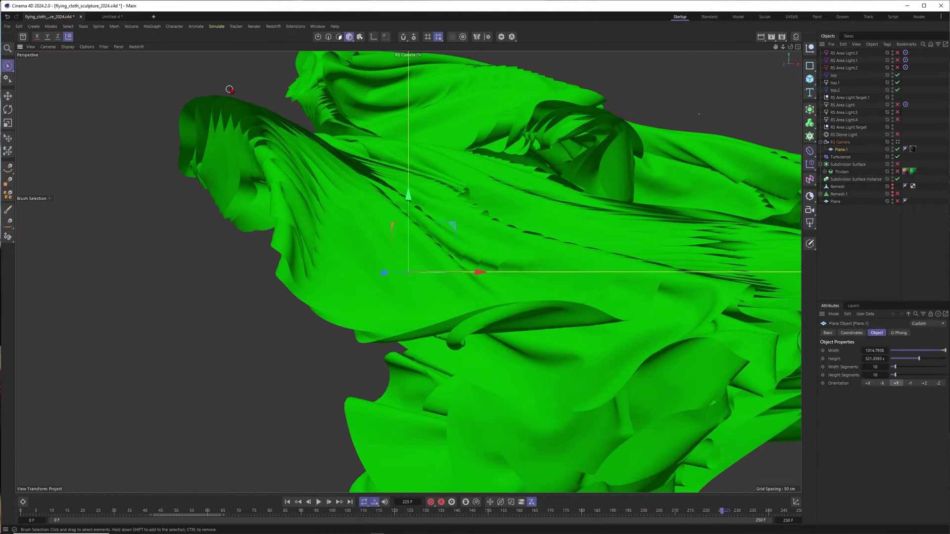
Switch to the Untitled 4 project and add a Circle spline lying in the XZ plane
click(113, 16)
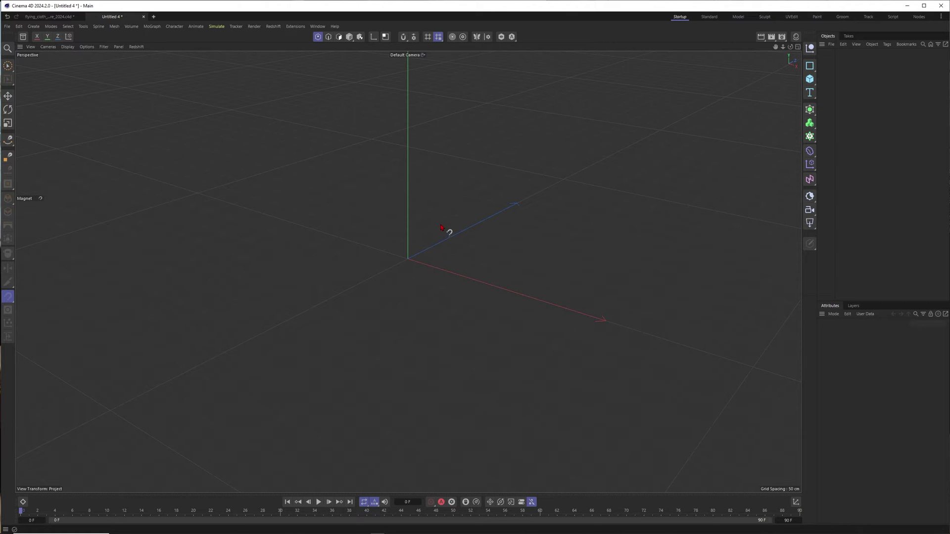
drag(8, 65, 22, 79)
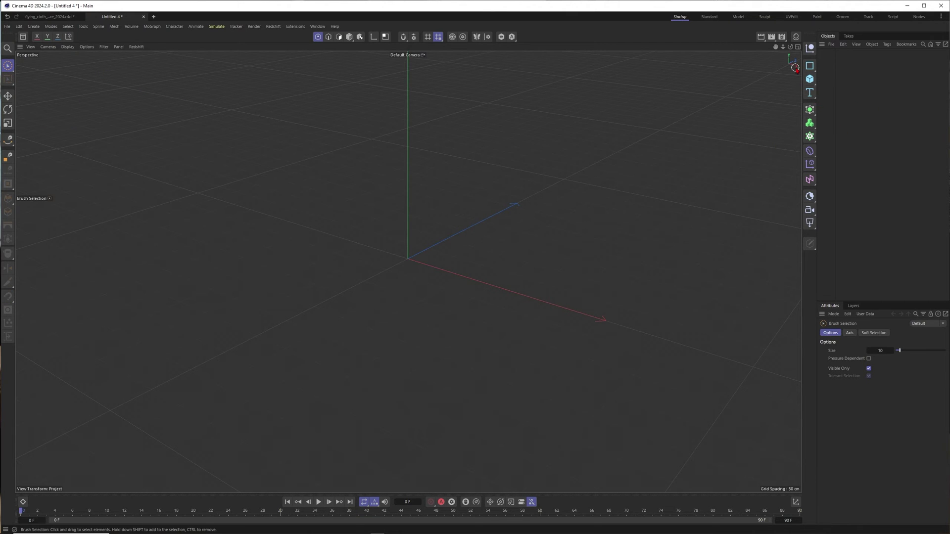
drag(808, 67, 871, 79)
mouse_move(445, 267)
alt+mouse_down()
mouse_move(409, 269)
mouse_move(430, 267)
alt+mouse_up()
click(932, 389)
alt+drag(529, 213, 526, 223)
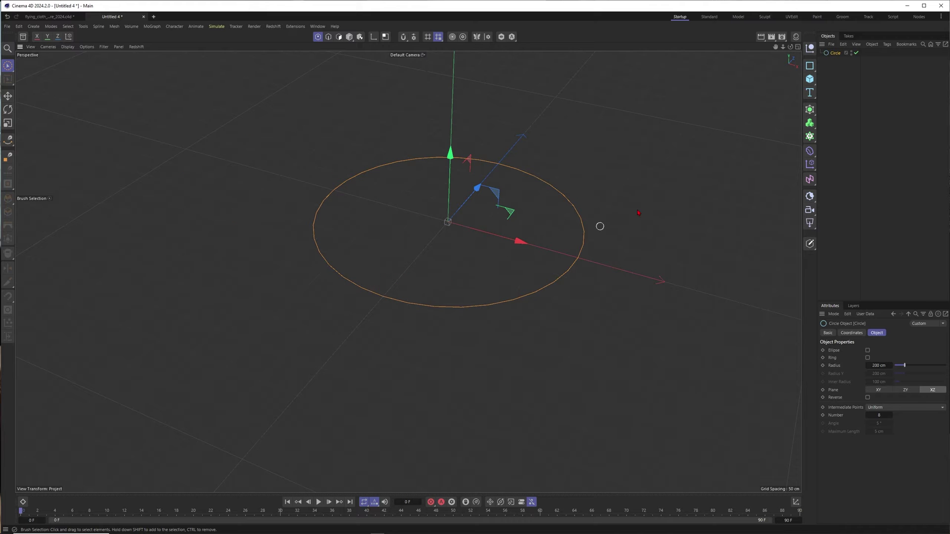
Make the circle editable and reshape it with the Magnet tool in the top view into an asymmetric, bean-like outline
key(c)
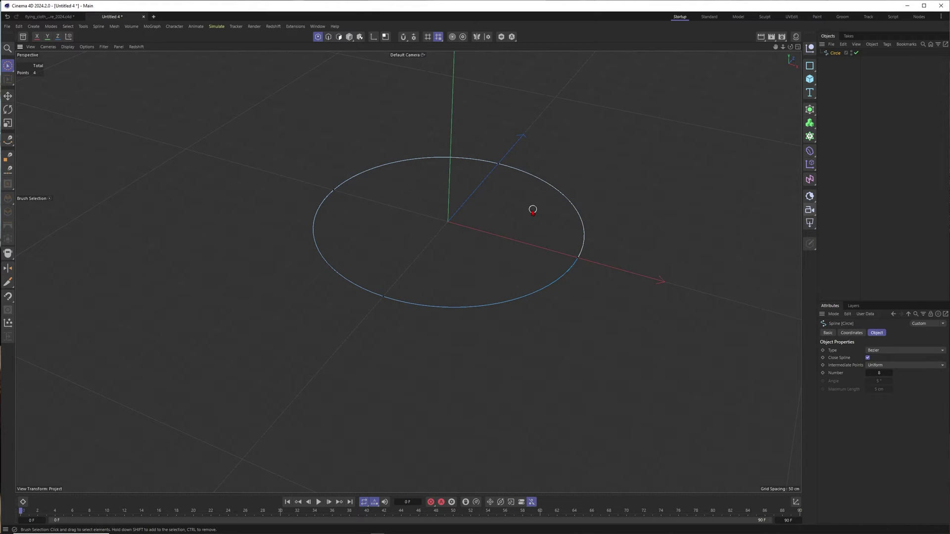
key(m)
key(i)
alt+drag(447, 213, 452, 230)
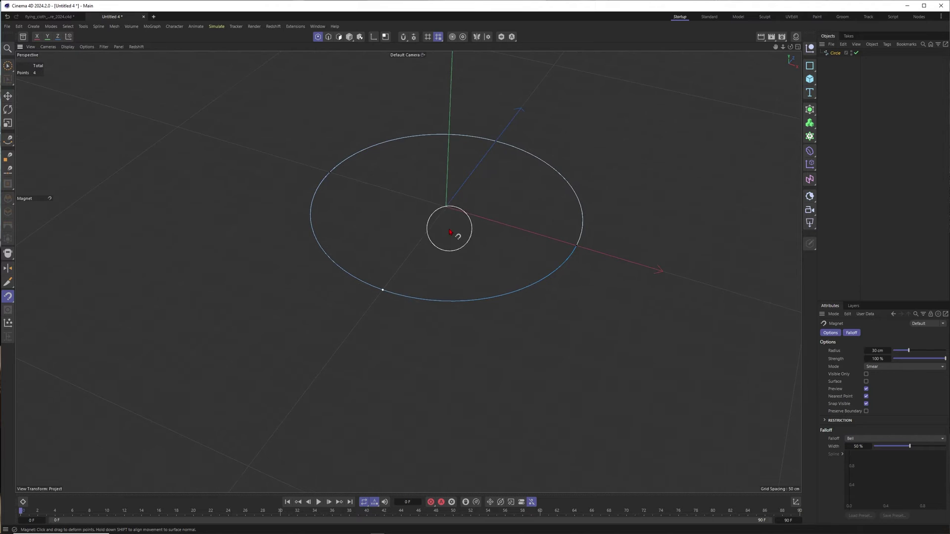
key(F2)
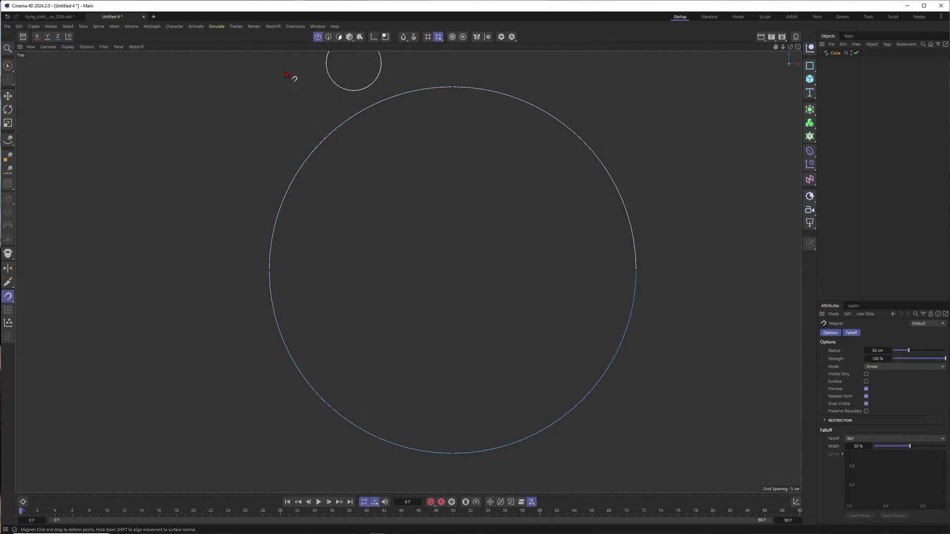
scroll(505, 188, down, 5)
drag(487, 278, 489, 209)
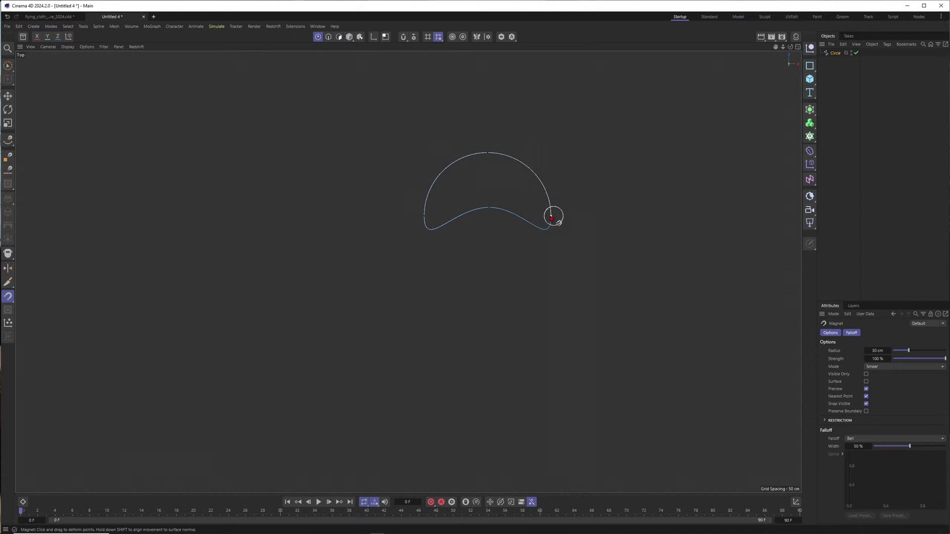
drag(551, 216, 601, 231)
drag(488, 152, 493, 144)
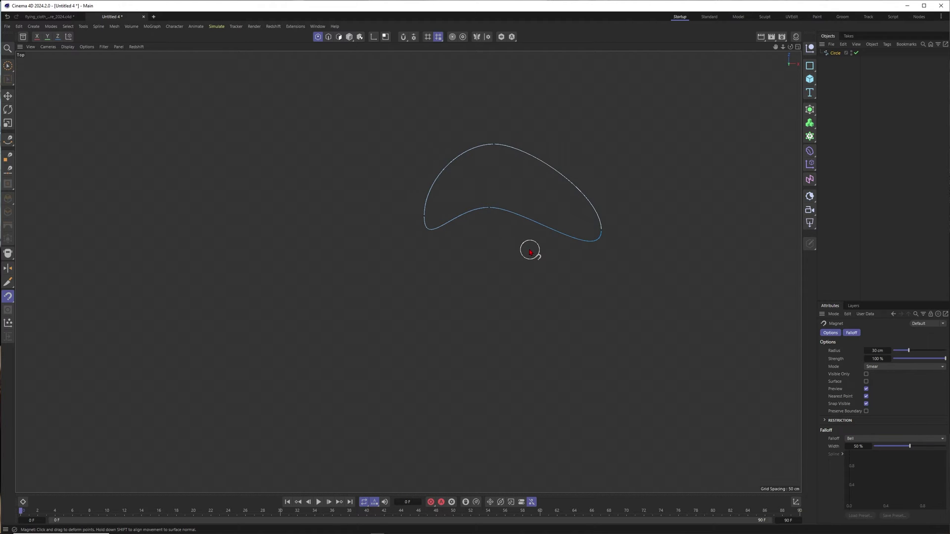
Return to the perspective view and raise the circle spline's number of uniform intermediate points to smooth its outline
key(F1)
alt+drag(467, 212, 412, 178)
drag(8, 66, 24, 77)
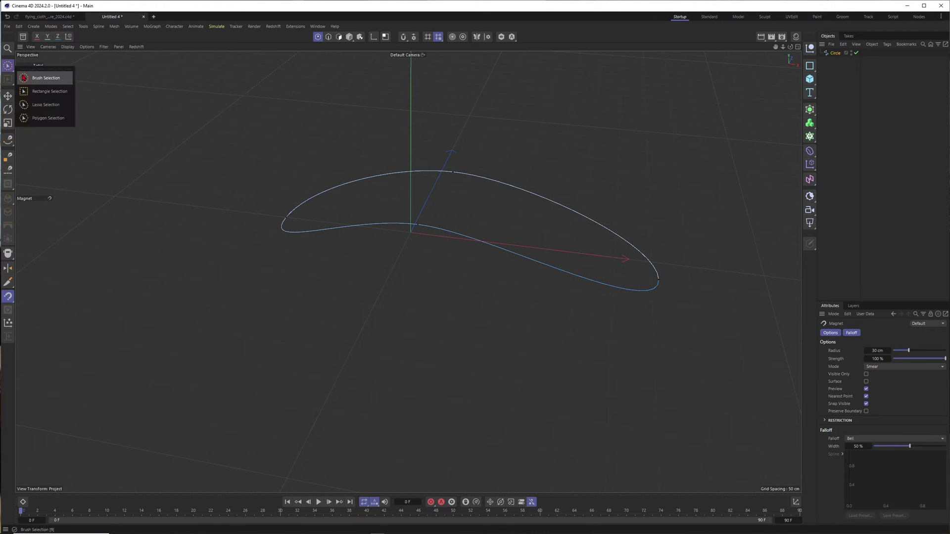
click(24, 77)
alt+drag(521, 230, 521, 254)
click(835, 52)
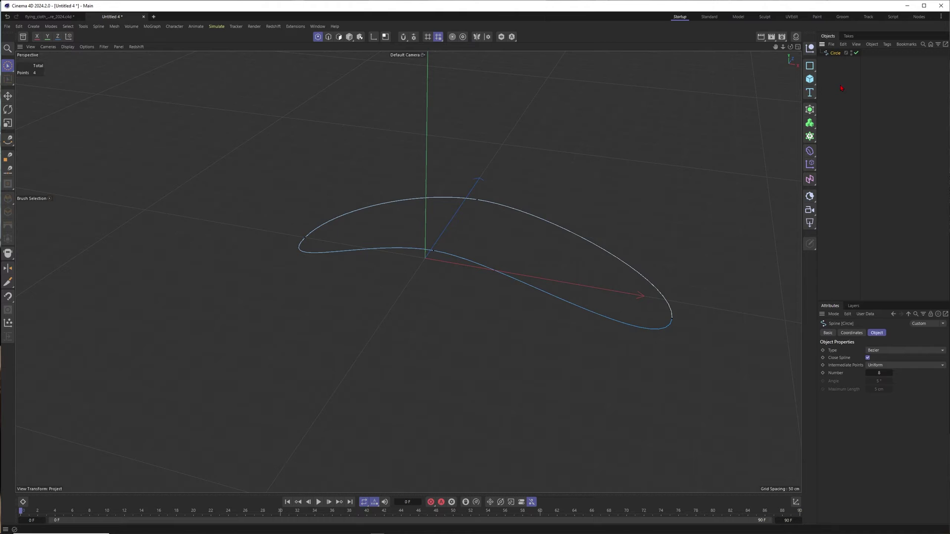
click(842, 88)
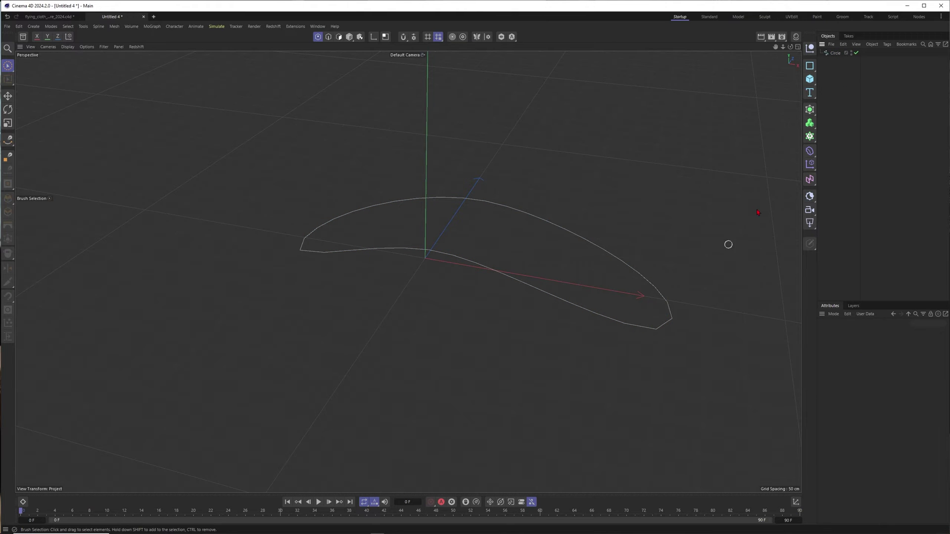
key(ctrl+z)
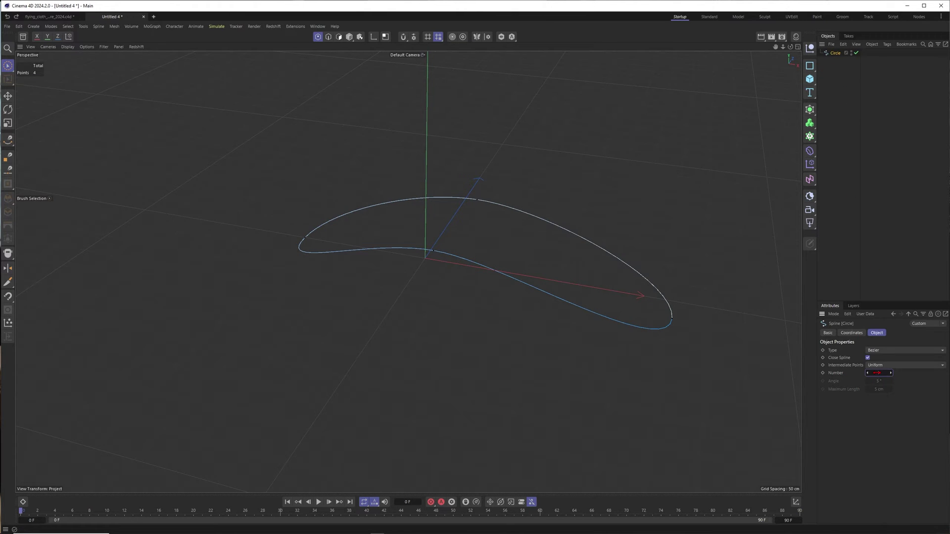
click(865, 225)
mouse_move(600, 322)
alt+mouse_down()
mouse_move(675, 331)
mouse_move(499, 250)
mouse_move(604, 329)
alt+mouse_up()
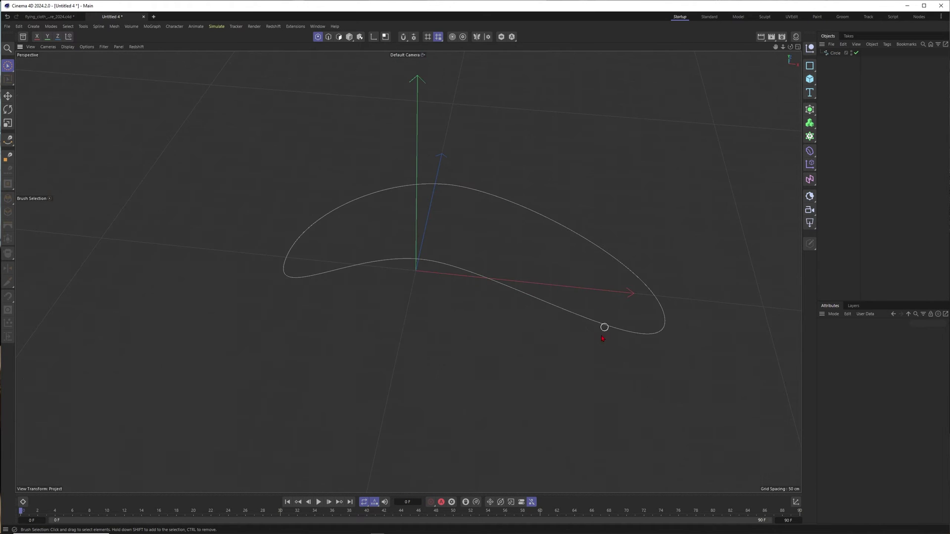
Add an Extrude generator with the circle spline as its child and set the extrusion offset to 0 cm
click(864, 132)
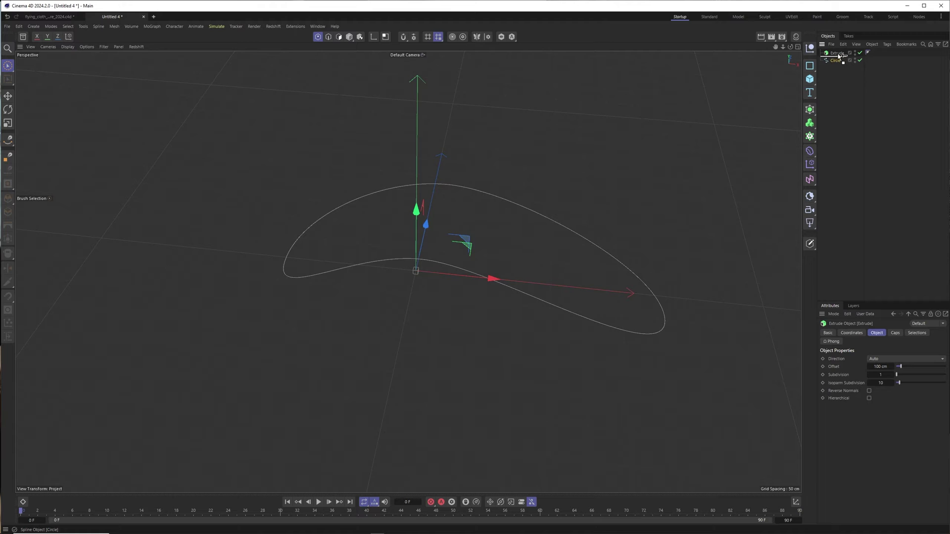
drag(839, 55, 838, 54)
alt+drag(571, 298, 517, 240)
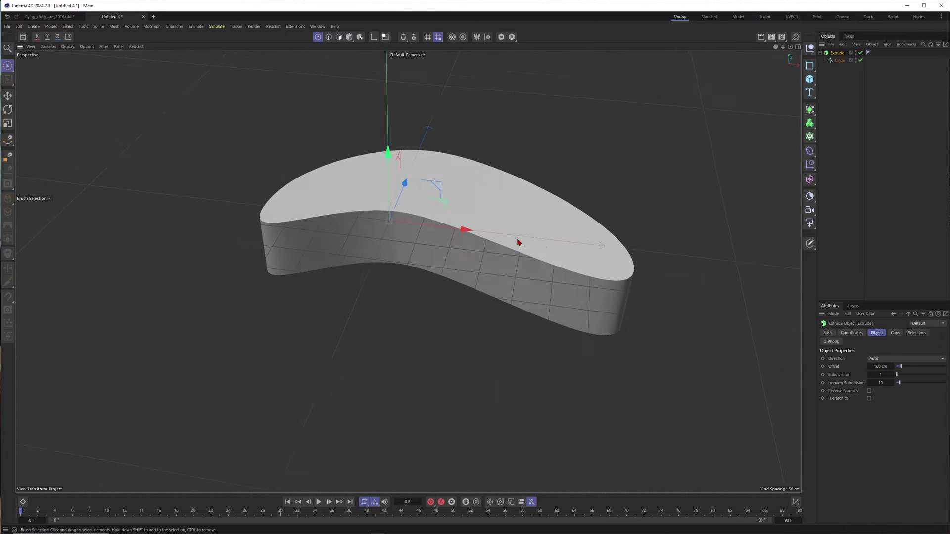
text(0)
key(Return)
scroll(483, 211, up, 4)
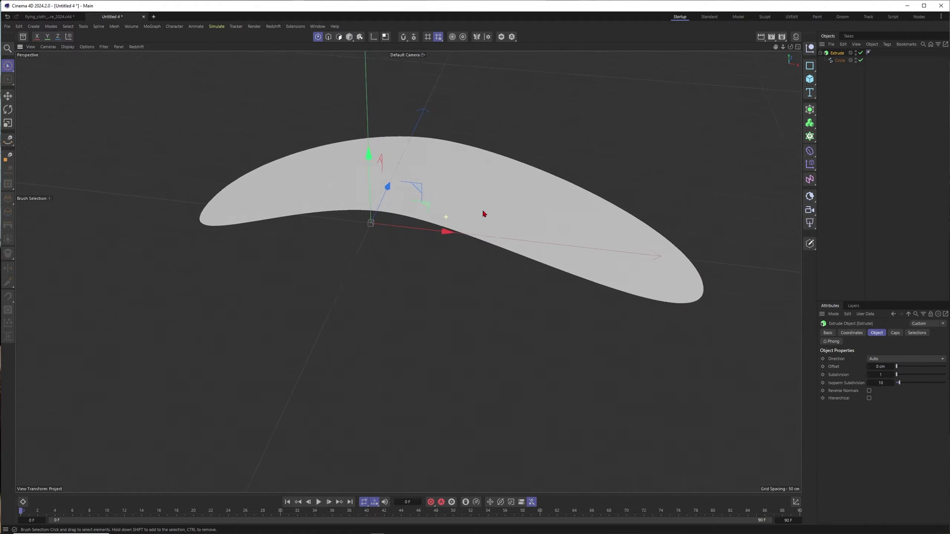
alt+drag(479, 194, 485, 217)
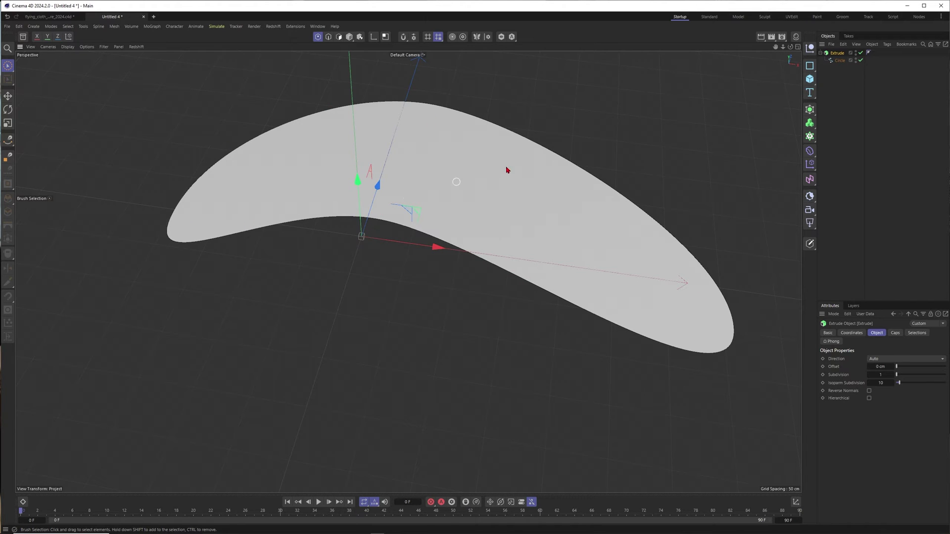
Set the Extrude's cap tessellation to Regular Grid and check the mesh along the outline
click(843, 94)
click(837, 53)
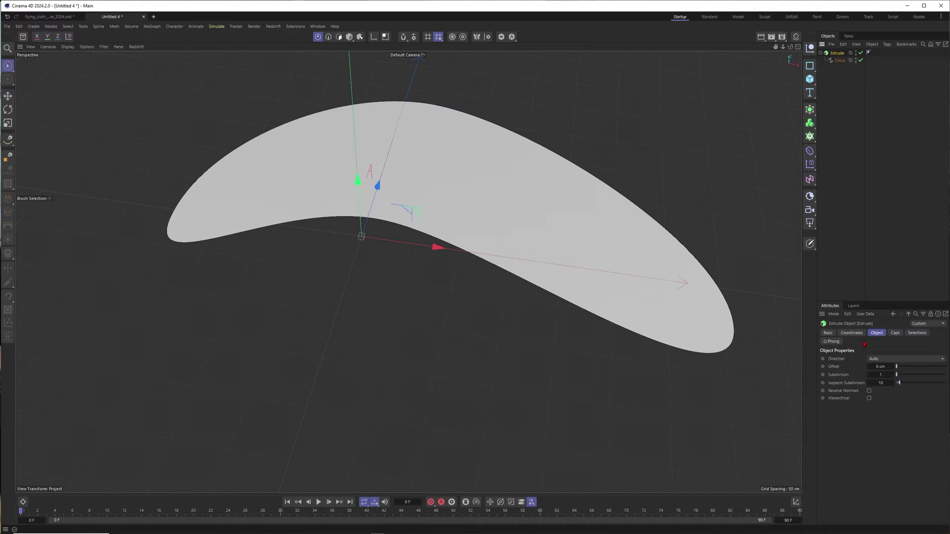
click(895, 333)
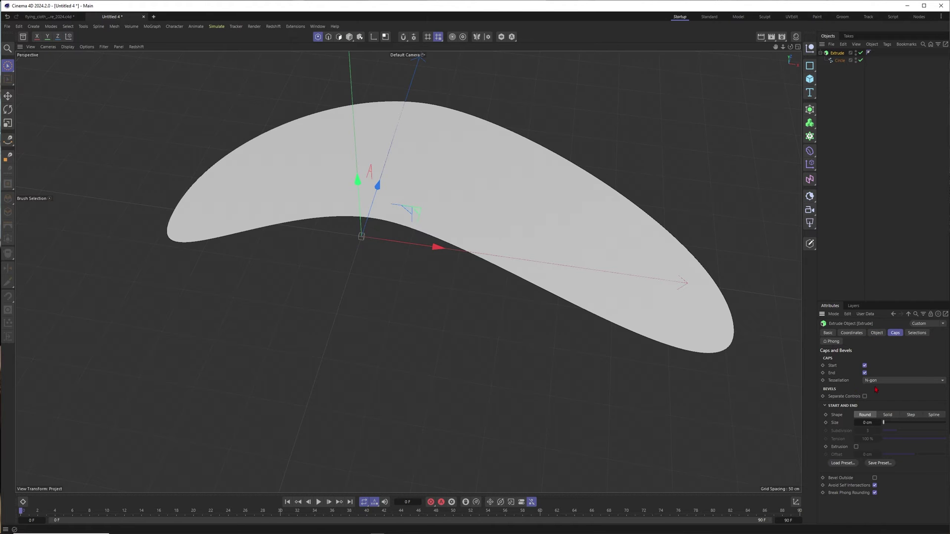
click(878, 381)
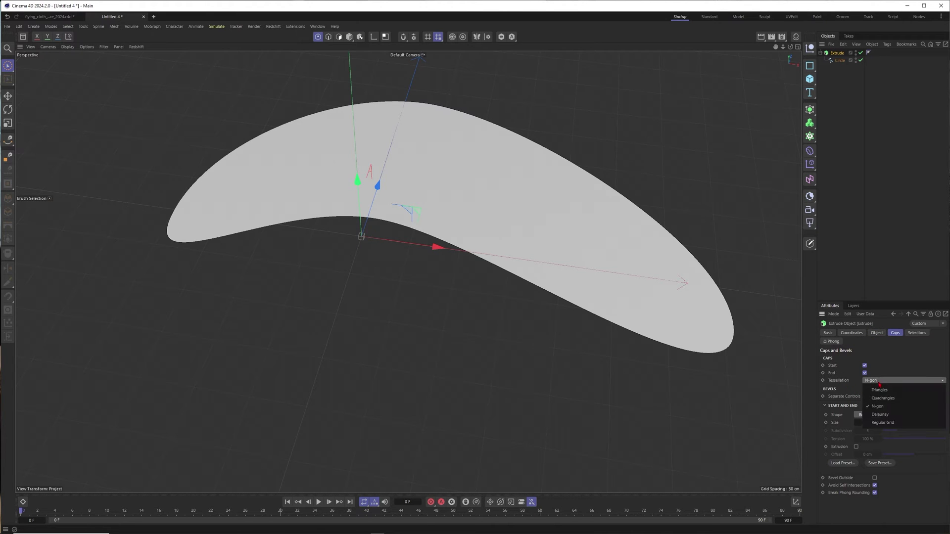
click(873, 418)
scroll(527, 246, up, 3)
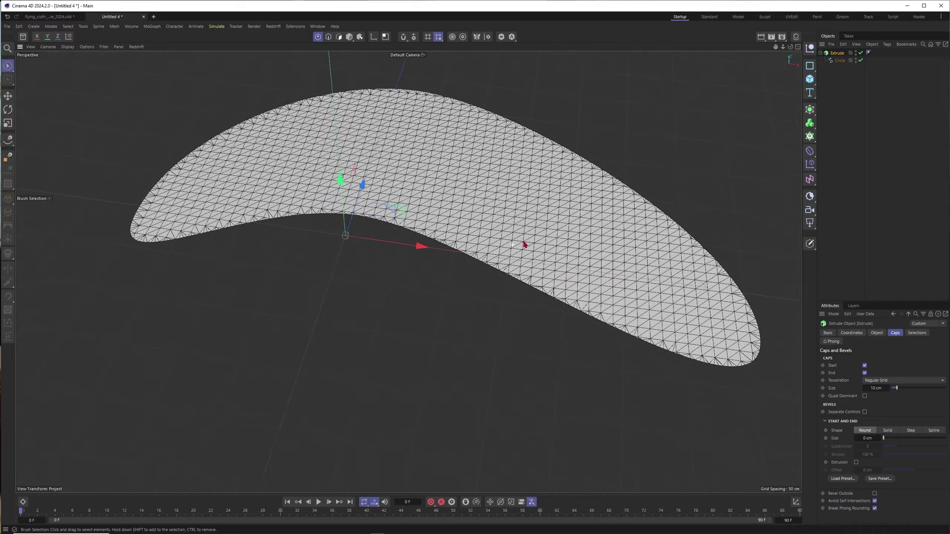
scroll(497, 254, up, 2)
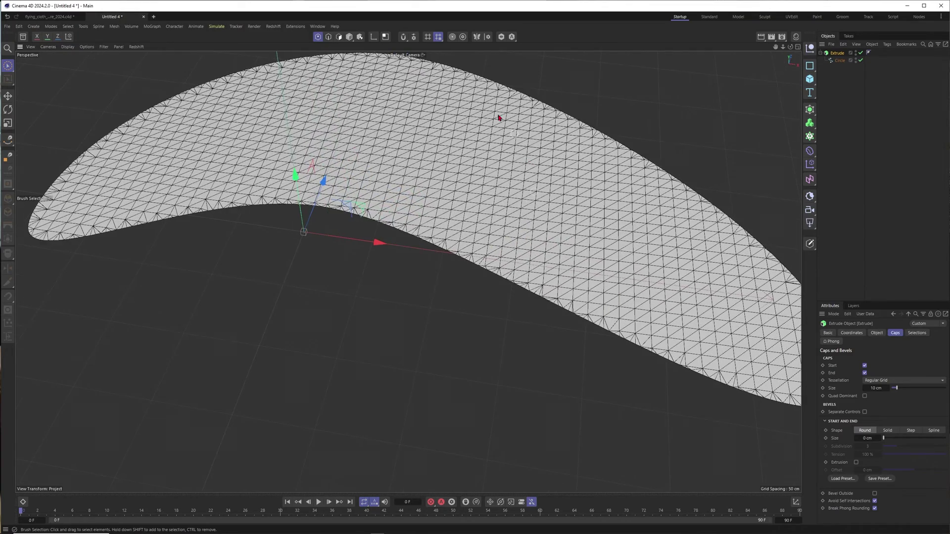
scroll(637, 334, up, 5)
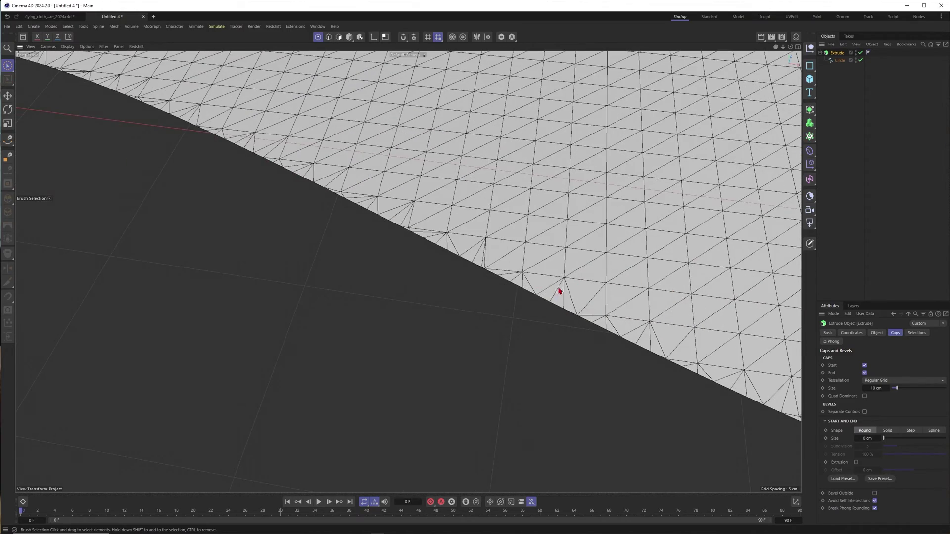
scroll(585, 251, down, 6)
alt+middle_drag(456, 261, 524, 345)
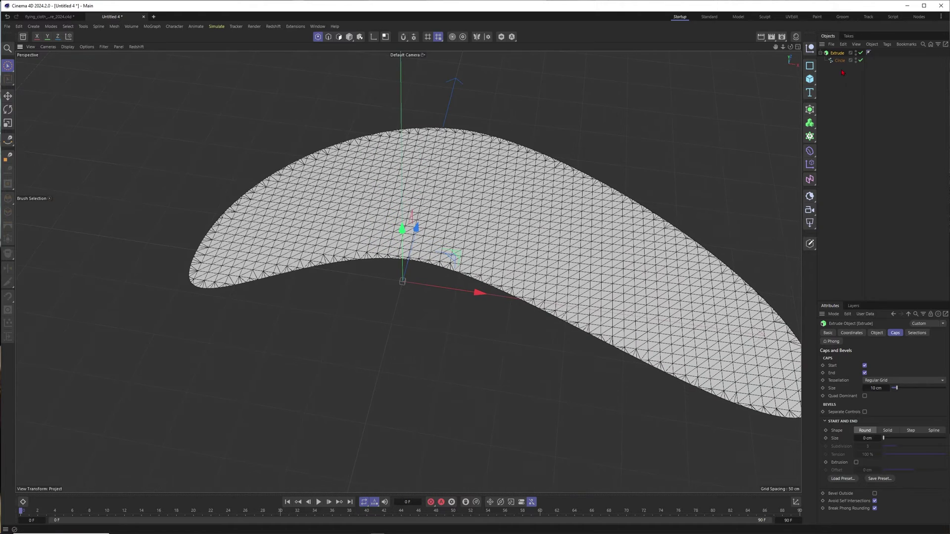
Add a Remesh generator as the parent of the Extrude and set its mesh density to 200%
click(814, 109)
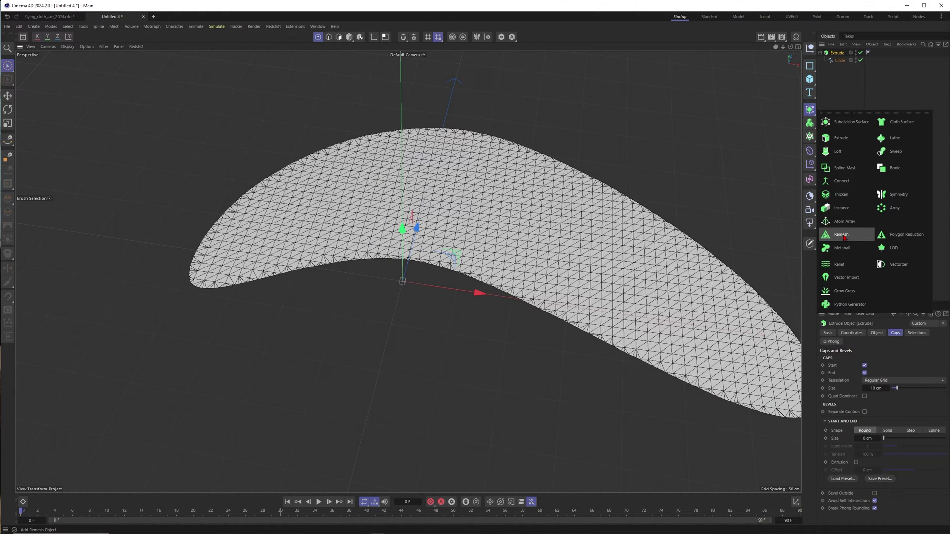
alt+click(845, 235)
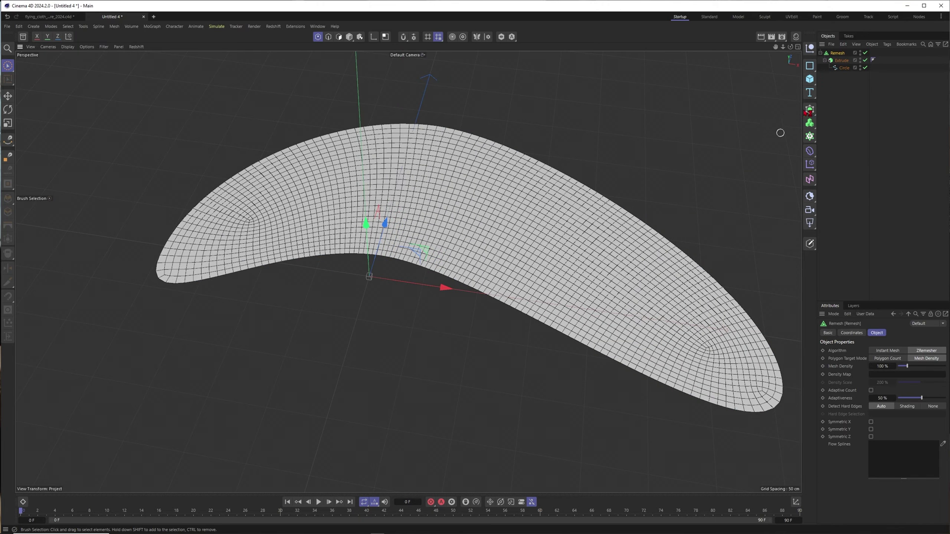
drag(767, 356, 872, 375)
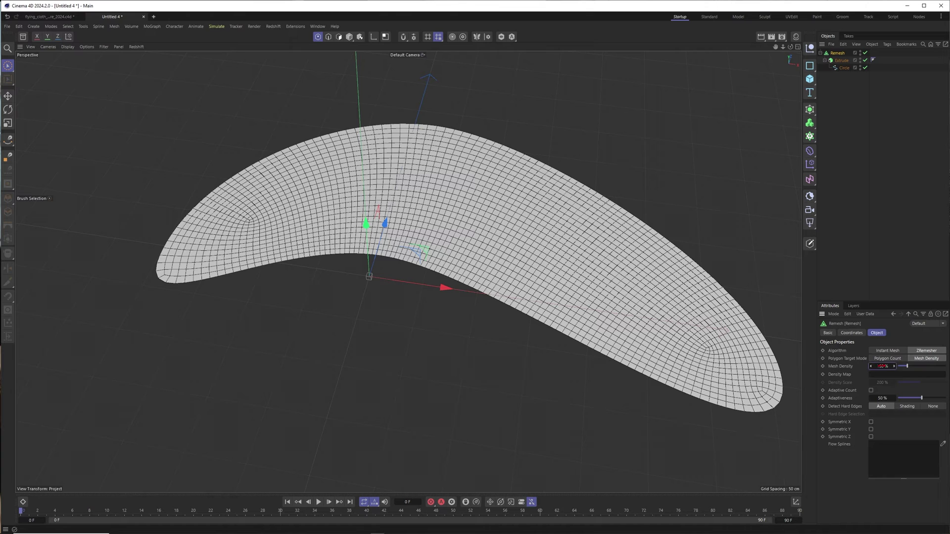
text(200)
key(Return)
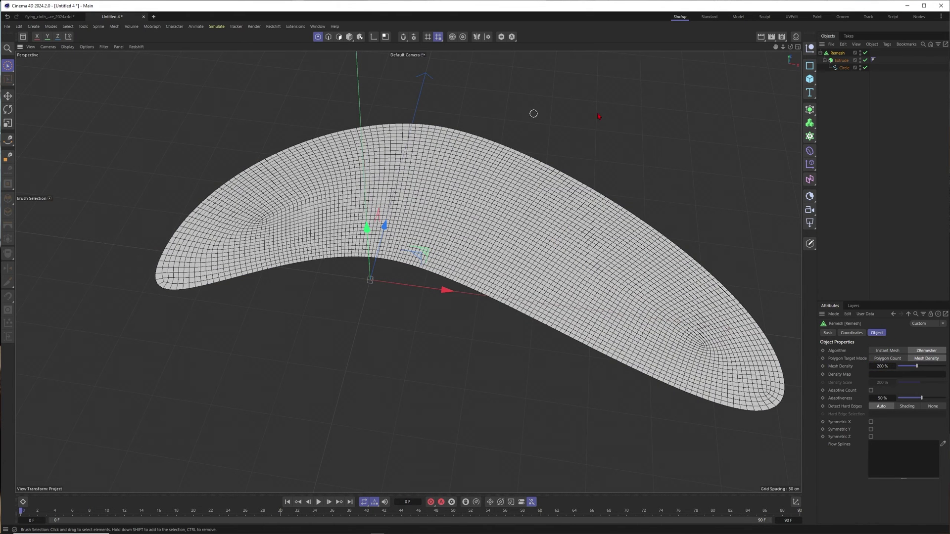
Convert the Remesh generator into an editable polygon object and switch to polygon mode
click(821, 53)
key(c)
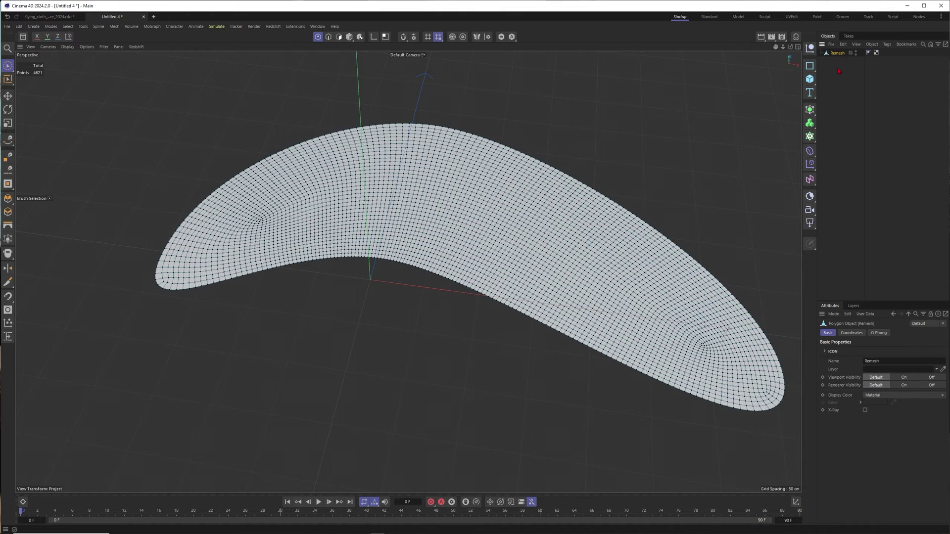
click(350, 37)
scroll(483, 216, down, 3)
alt+drag(481, 218, 487, 204)
Add a Cloner with the remeshed shape as its child and set the cloning mode to Linear
drag(810, 137, 831, 160)
click(840, 149)
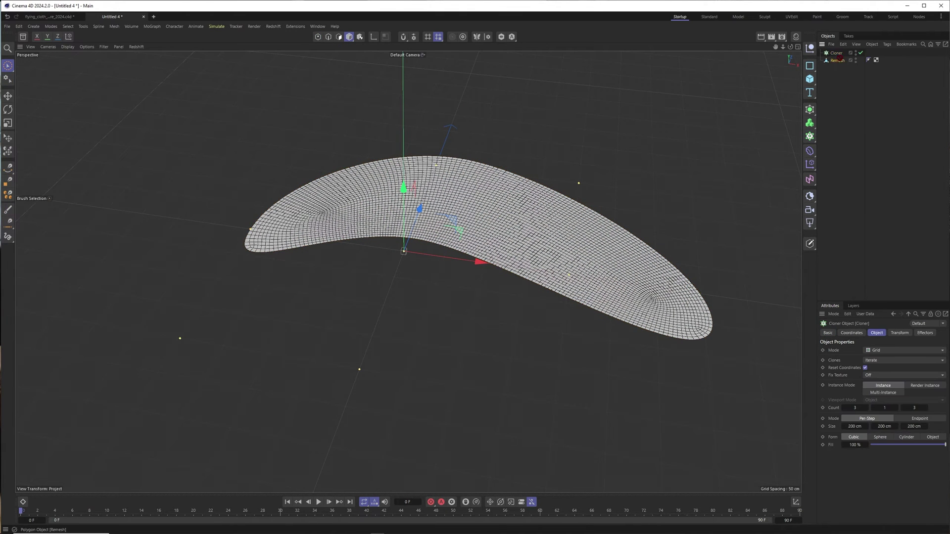
drag(840, 59, 836, 53)
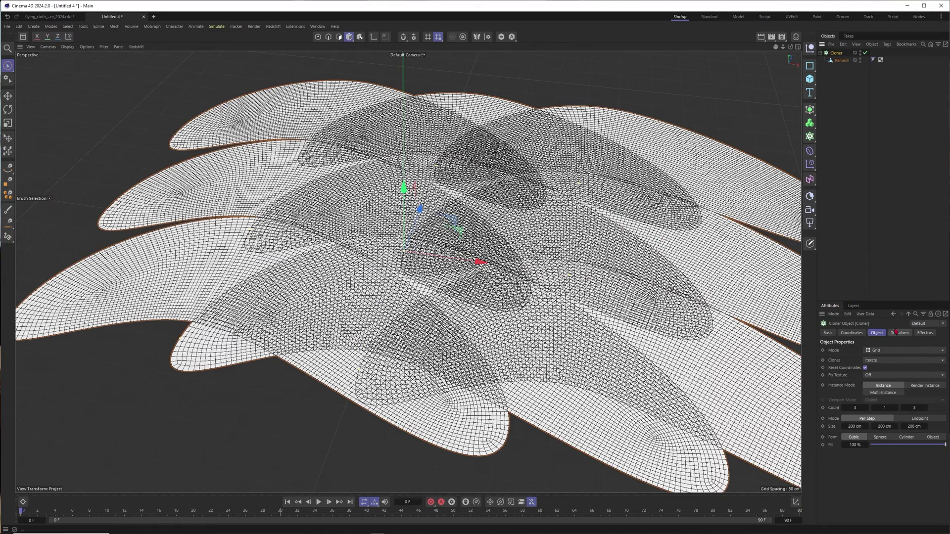
click(890, 350)
click(878, 365)
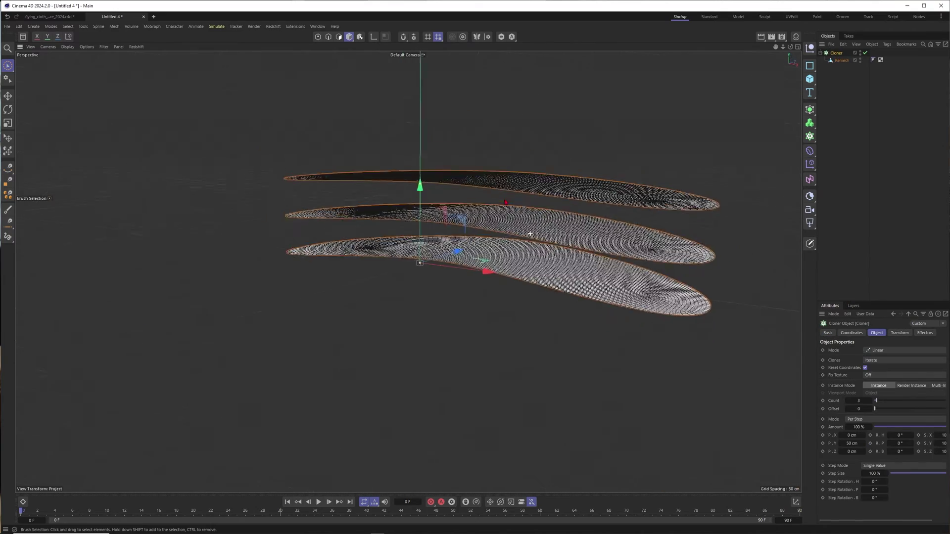
Set the Cloner's vertical step (P.Y) to 5 cm so the copies stack closely
alt+drag(505, 201, 461, 212)
alt+middle_drag(460, 211, 386, 192)
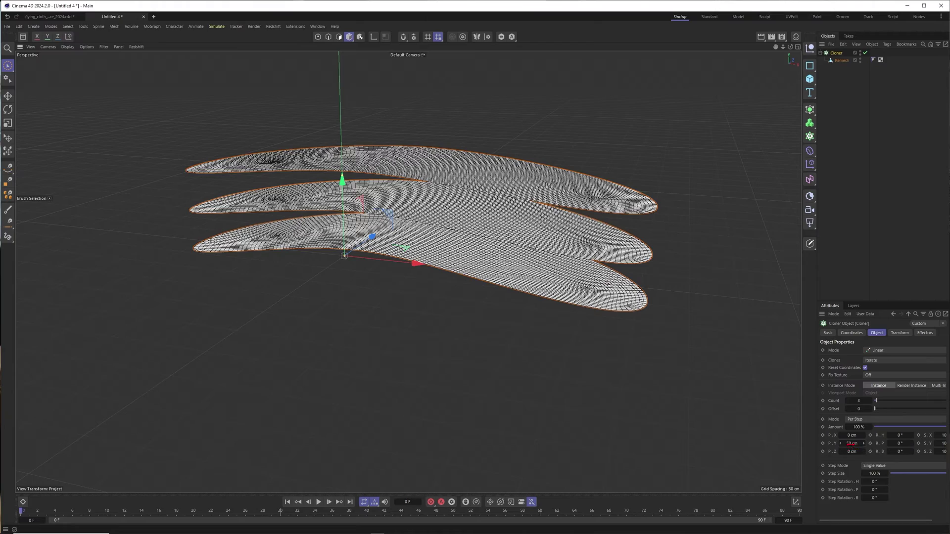
key(Return)
alt+right_drag(581, 301, 683, 286)
alt+middle_drag(631, 289, 567, 270)
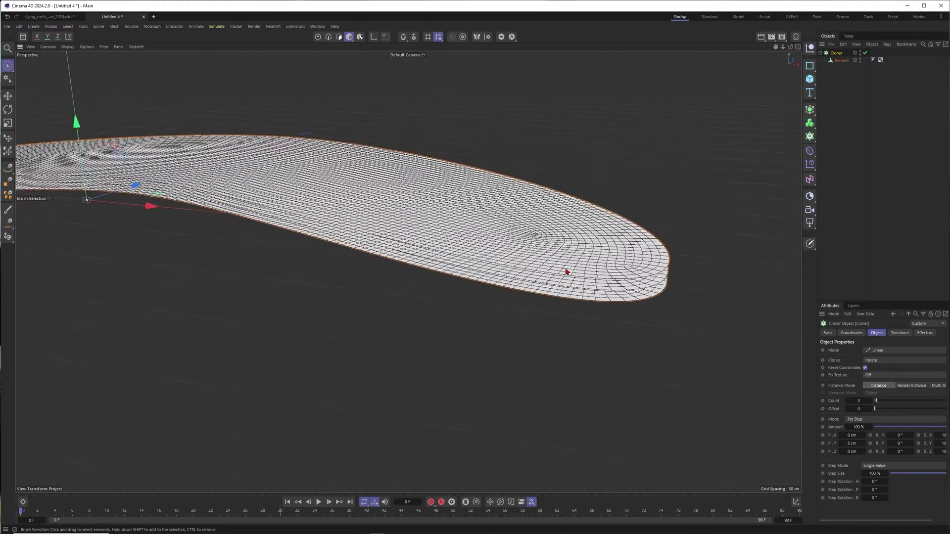
alt+drag(566, 270, 603, 253)
Apply a Cloth simulation tag to the Remesh object inside the Cloner
click(841, 60)
right_click(842, 60)
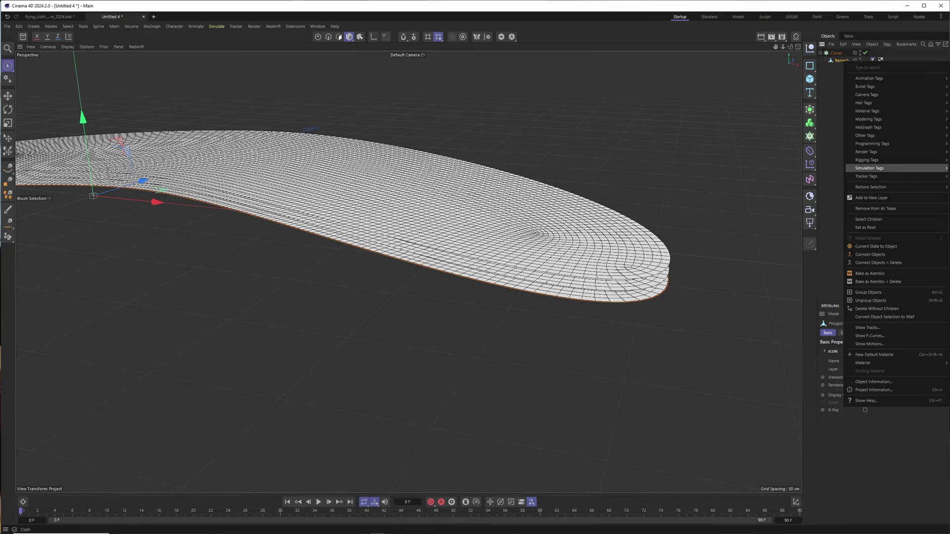
click(804, 176)
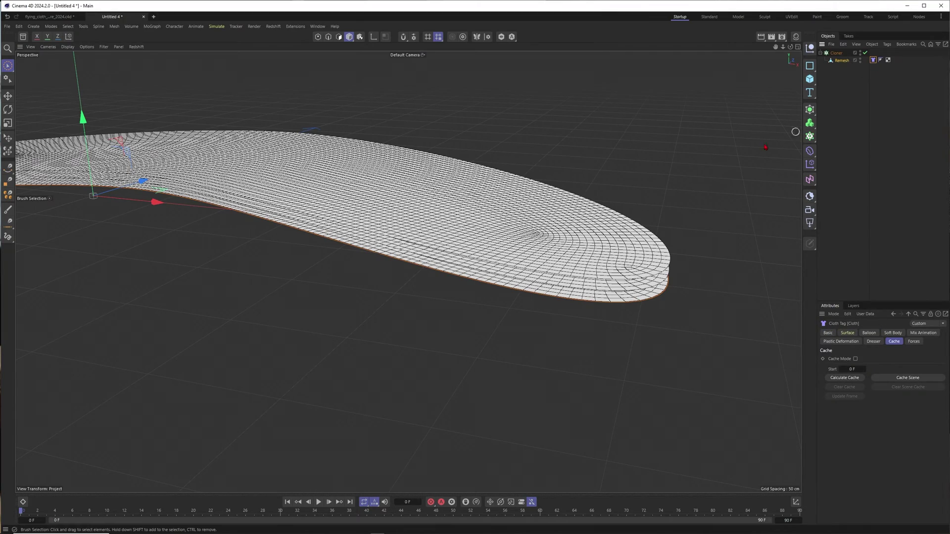
alt+drag(539, 275, 580, 222)
Set the gravity in the project's simulation scene settings to 0 cm
key(ctrl+d)
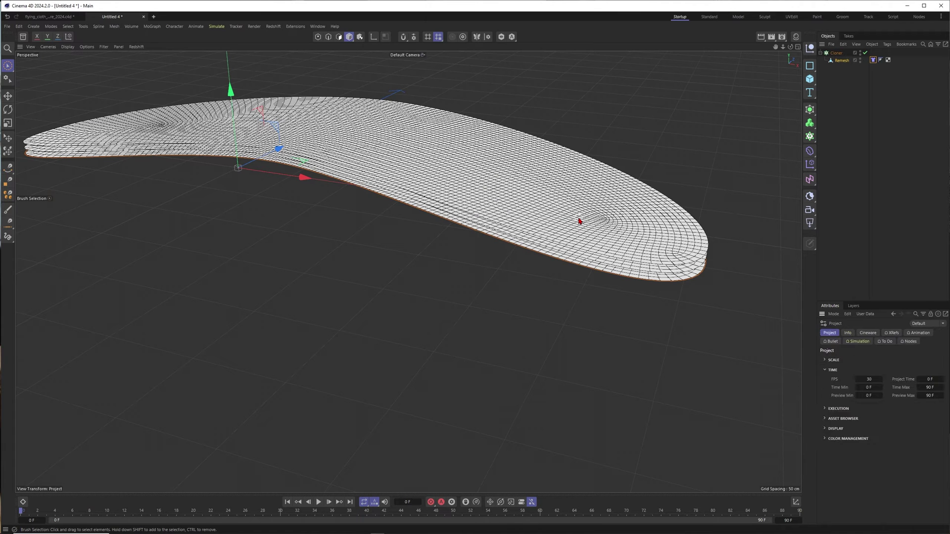
click(859, 341)
click(830, 359)
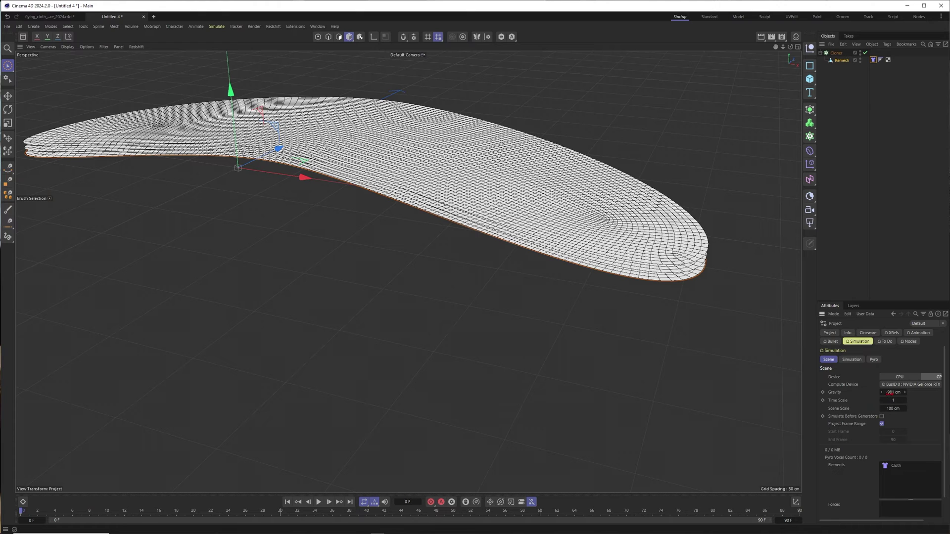
click(866, 228)
scroll(539, 218, down, 2)
alt+middle_drag(490, 156, 538, 204)
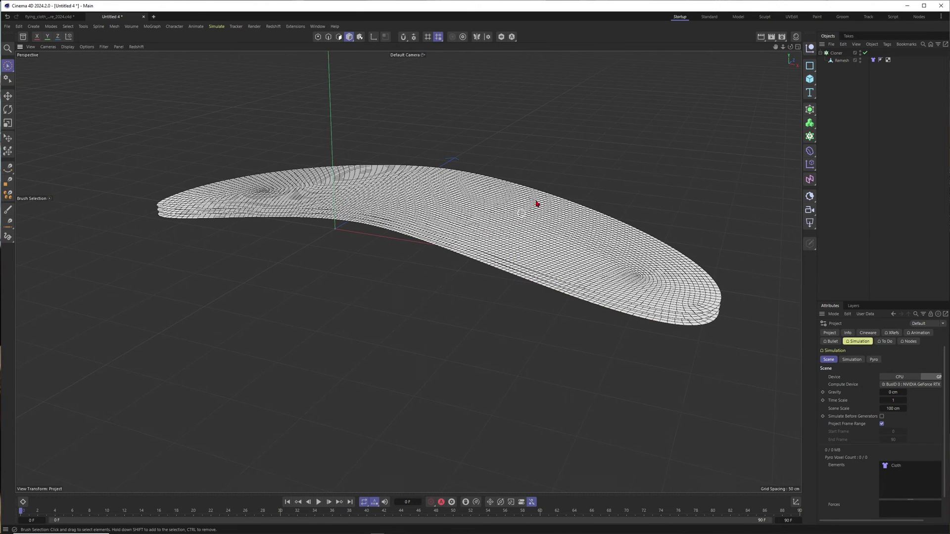
Add a Turbulence force object to the scene
alt+drag(497, 257, 446, 179)
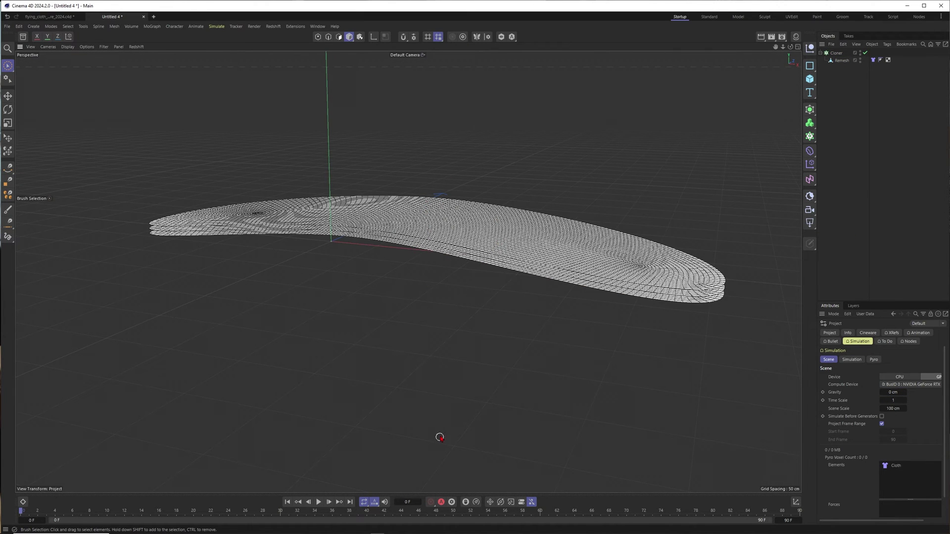
alt+drag(440, 437, 447, 407)
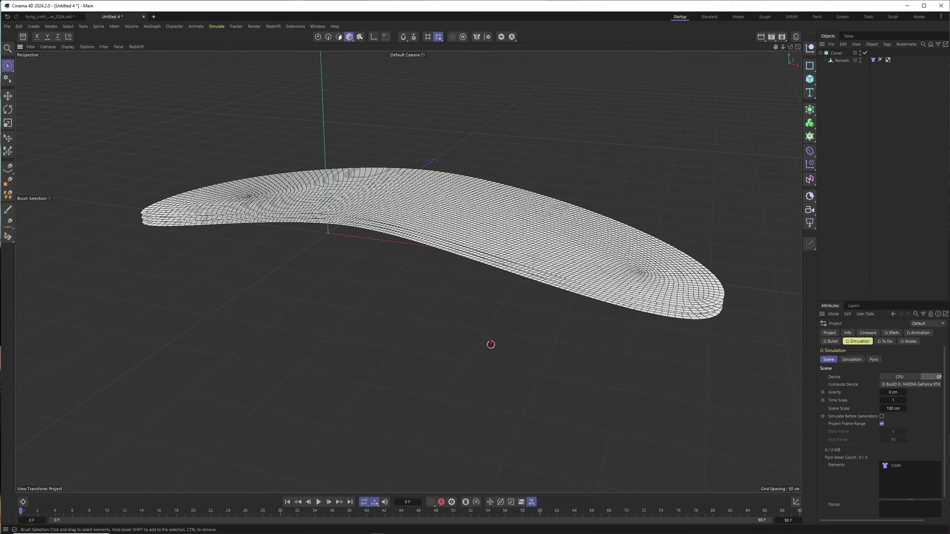
click(217, 26)
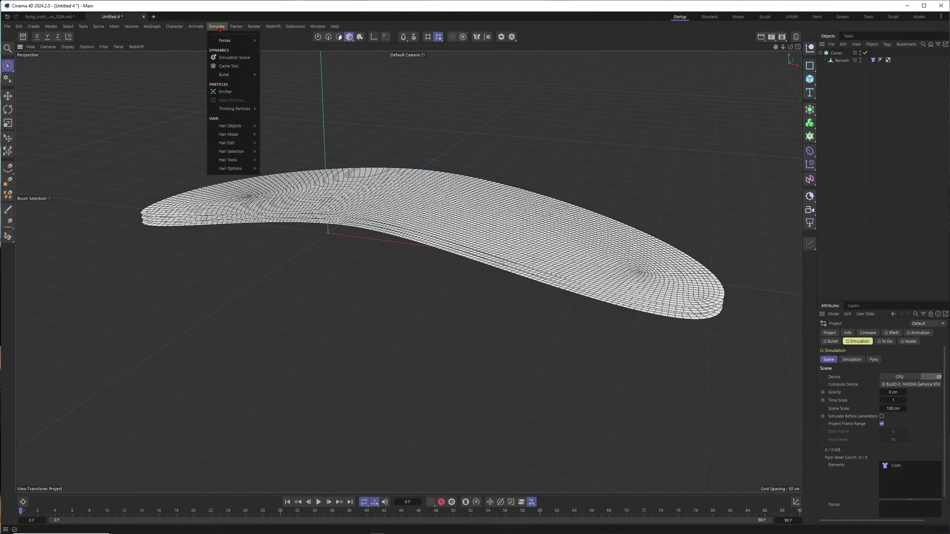
mouse_move(238, 42)
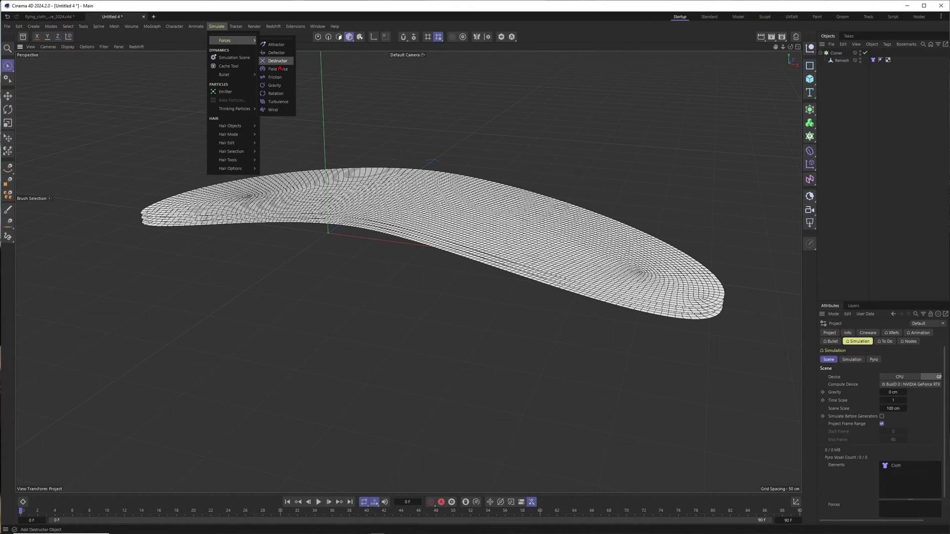
click(278, 102)
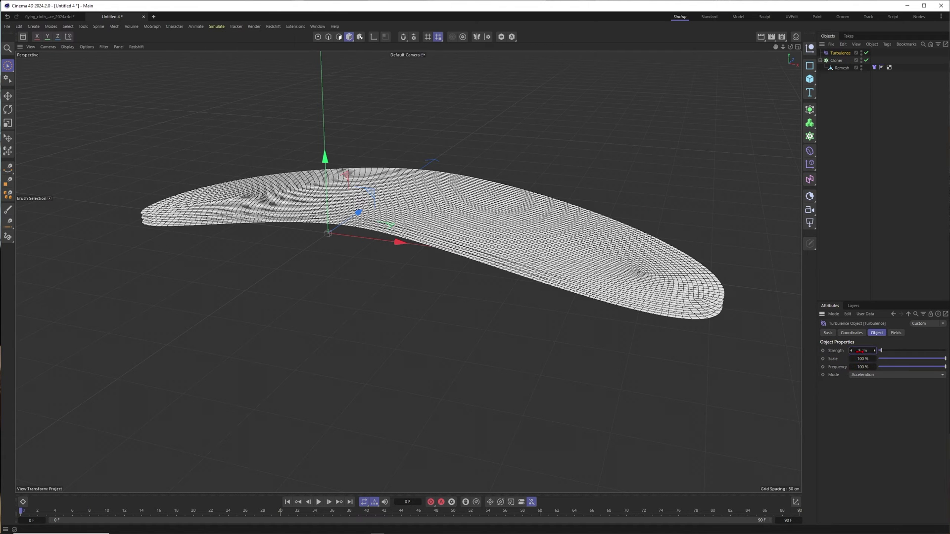
Move the Cloth tag from the Remesh object to the Cloner and play the simulation to preview the cloth
click(690, 238)
scroll(534, 248, down, 2)
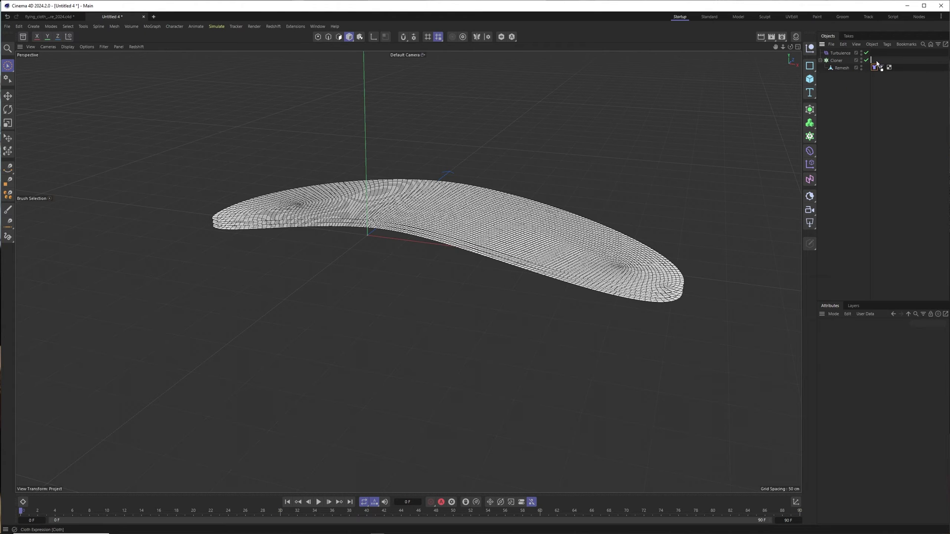
drag(877, 64, 874, 60)
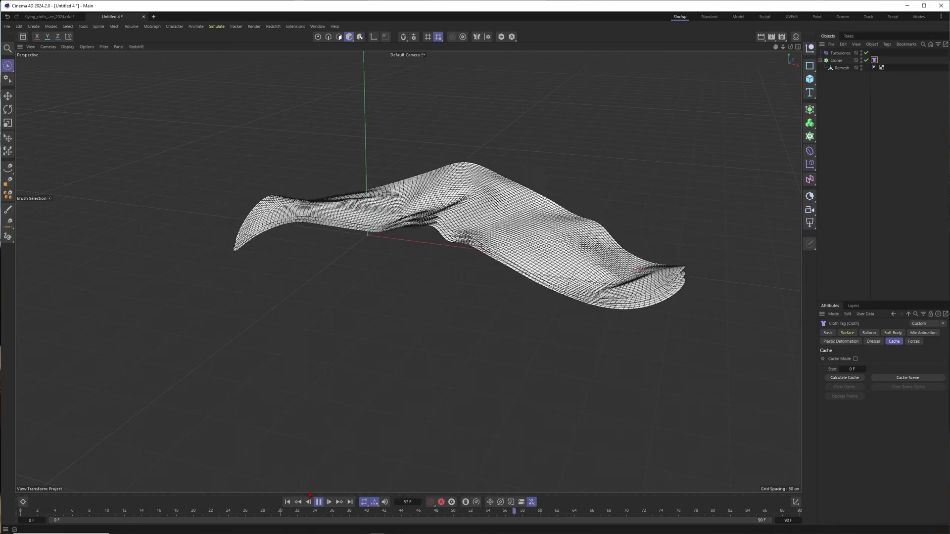
key(F8)
alt+drag(468, 272, 567, 235)
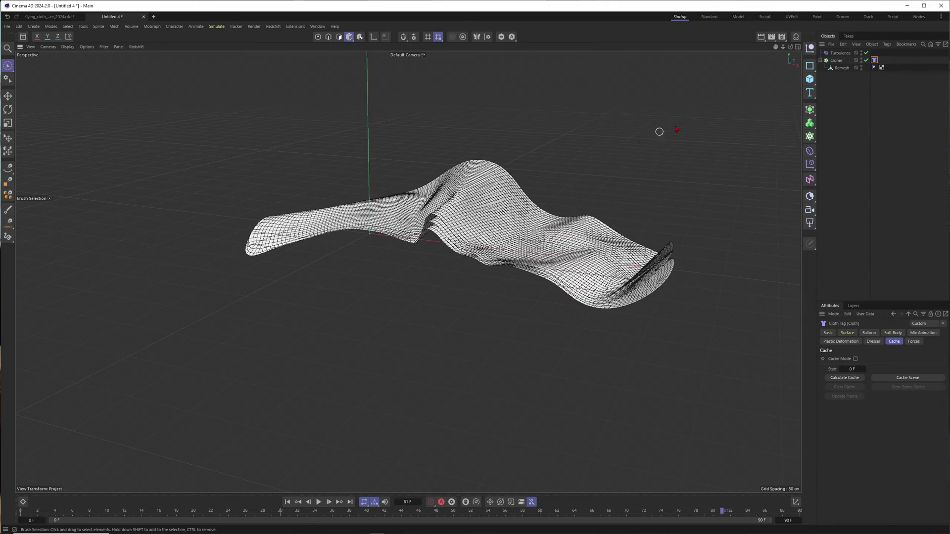
Return to the first frame and set the Cloner's count to 20
click(836, 60)
click(286, 502)
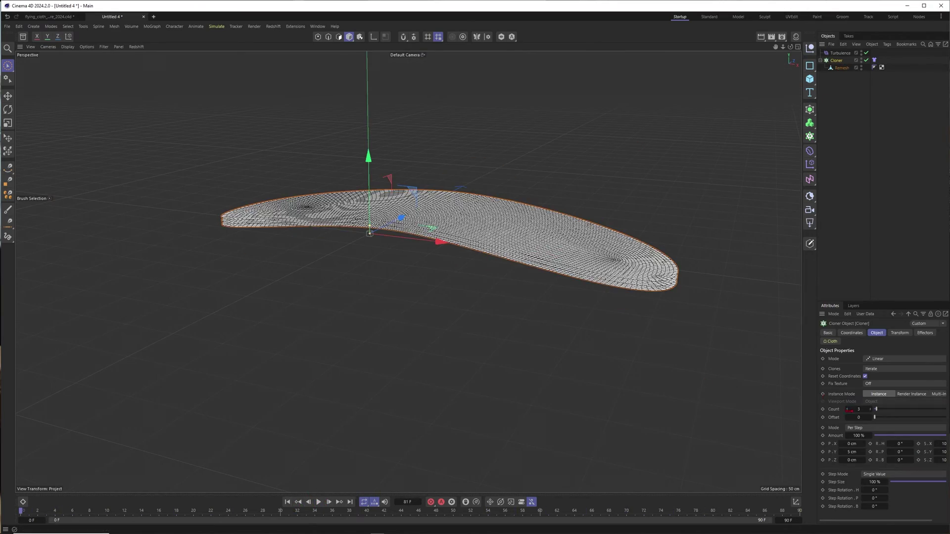
text(10)
key(Return)
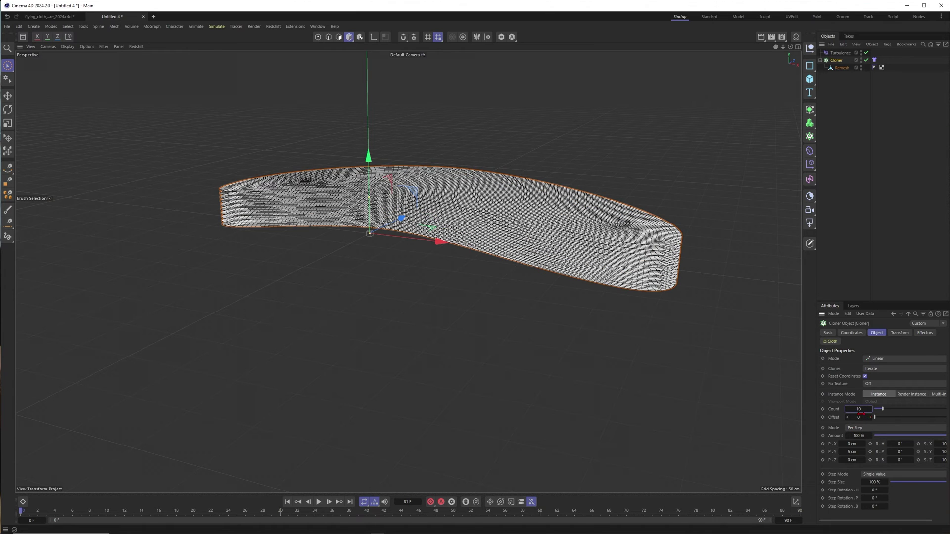
text(30)
key(Return)
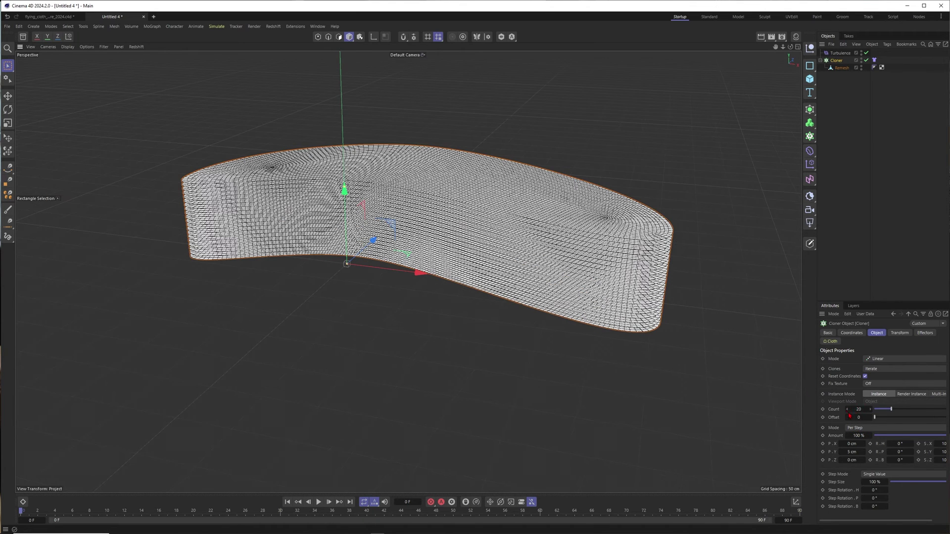
Cache the whole scene's simulation from the Cloner's Cloth tag
scroll(509, 265, up, 4)
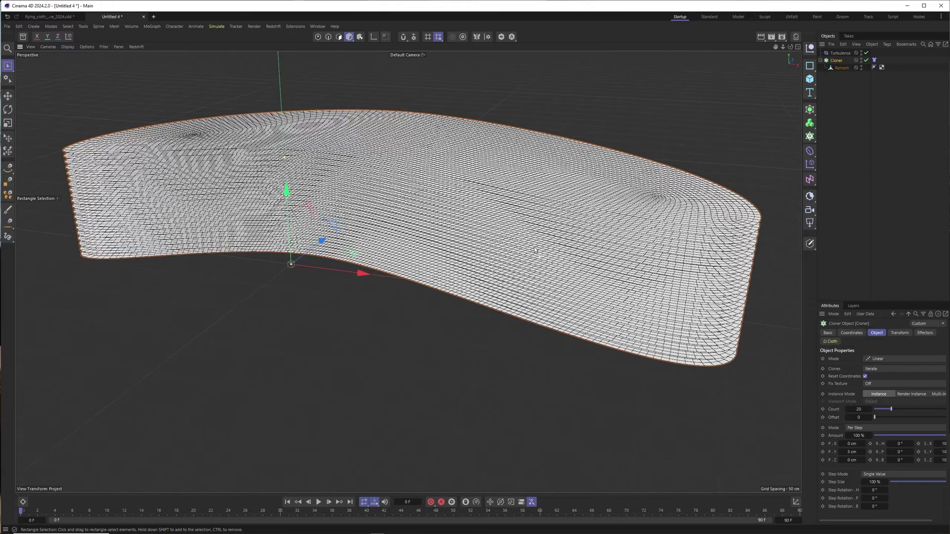
alt+middle_drag(531, 256, 516, 252)
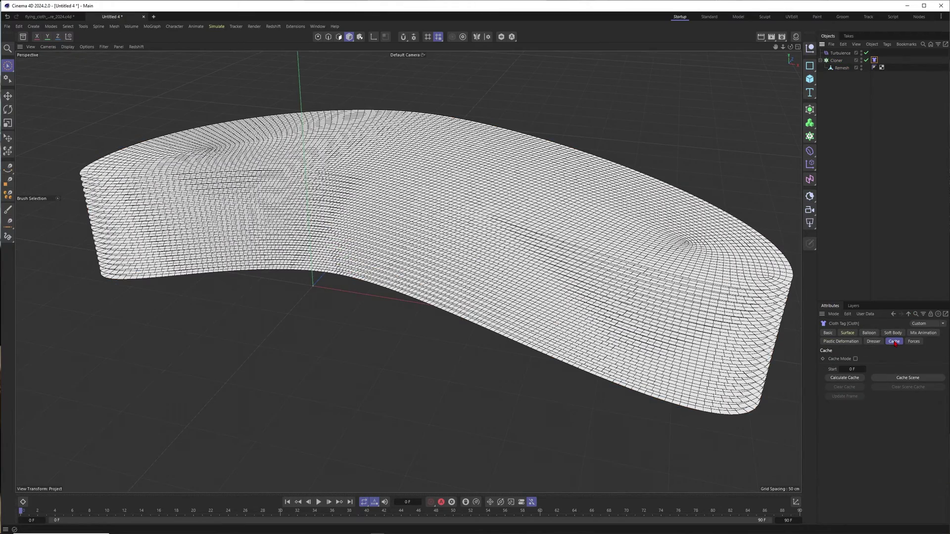
click(908, 378)
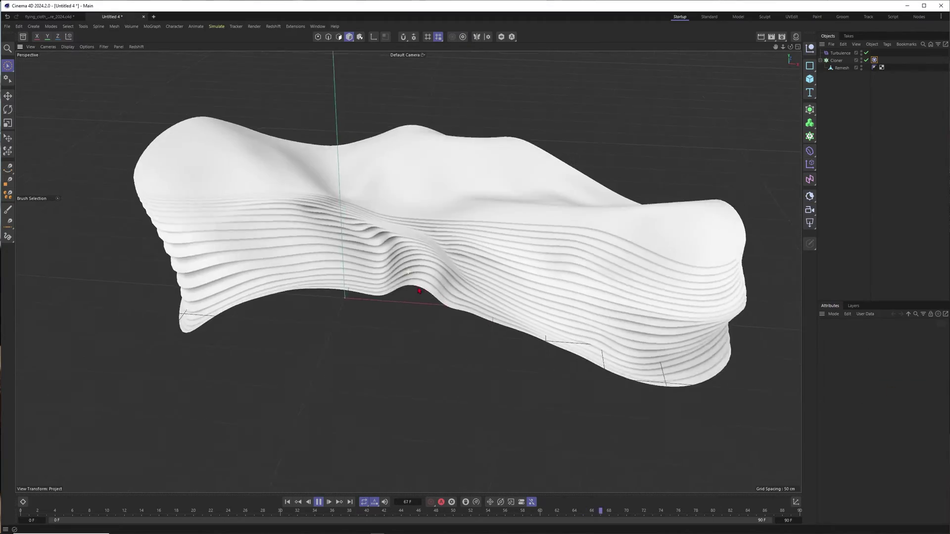
Stop playback, scrub the cached simulation to frame 85 and examine the layered cloth folds from several sides
alt+drag(419, 291, 395, 324)
click(318, 504)
drag(142, 511, 453, 510)
drag(602, 498, 756, 511)
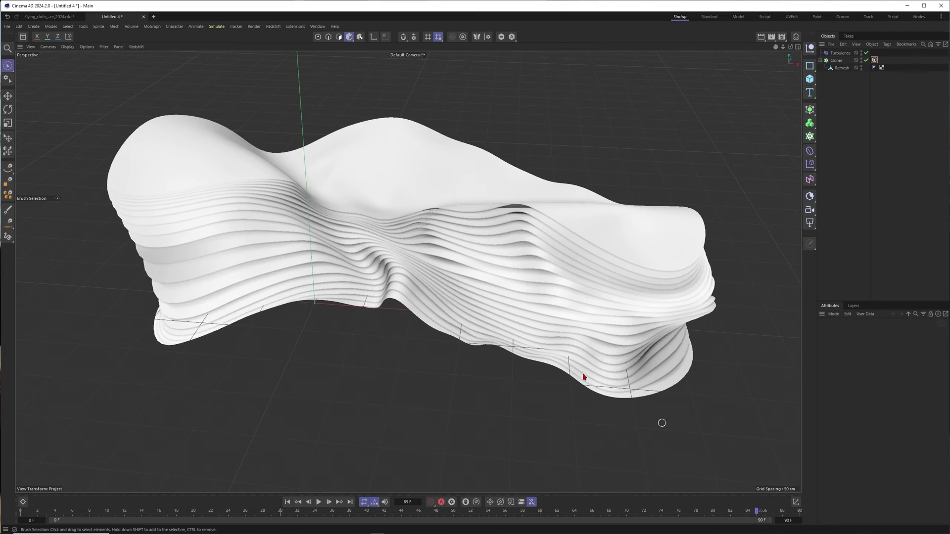
mouse_move(579, 378)
alt+mouse_down()
mouse_move(357, 265)
mouse_move(379, 252)
mouse_move(437, 263)
mouse_move(365, 195)
mouse_move(278, 170)
mouse_move(549, 212)
mouse_move(613, 149)
mouse_move(555, 178)
mouse_move(505, 183)
mouse_move(441, 225)
mouse_move(491, 264)
mouse_move(572, 269)
mouse_move(365, 254)
mouse_move(420, 284)
mouse_move(294, 197)
mouse_move(503, 277)
alt+mouse_up()
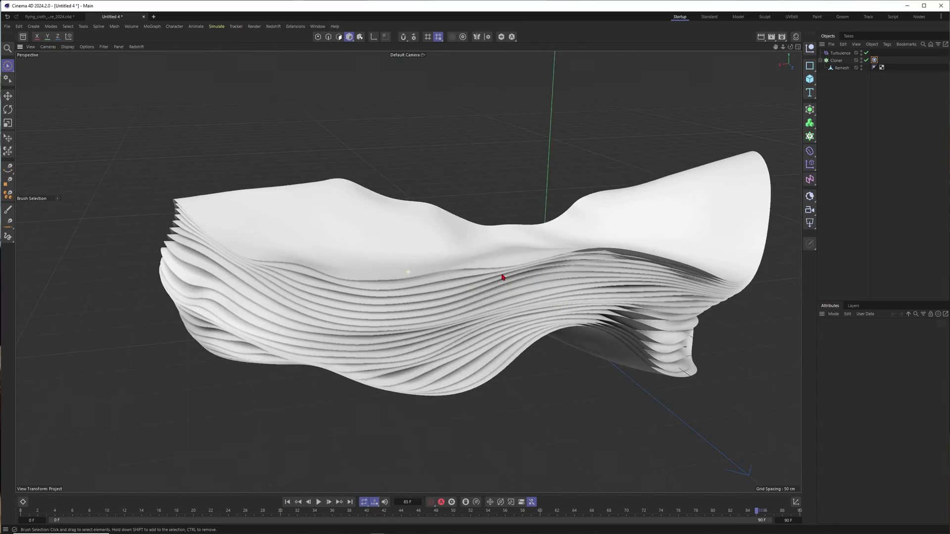
Bring up the finished flying_cloth_sculpture_2024.c4d project and browse the 3dbonfire Patreon page
click(60, 18)
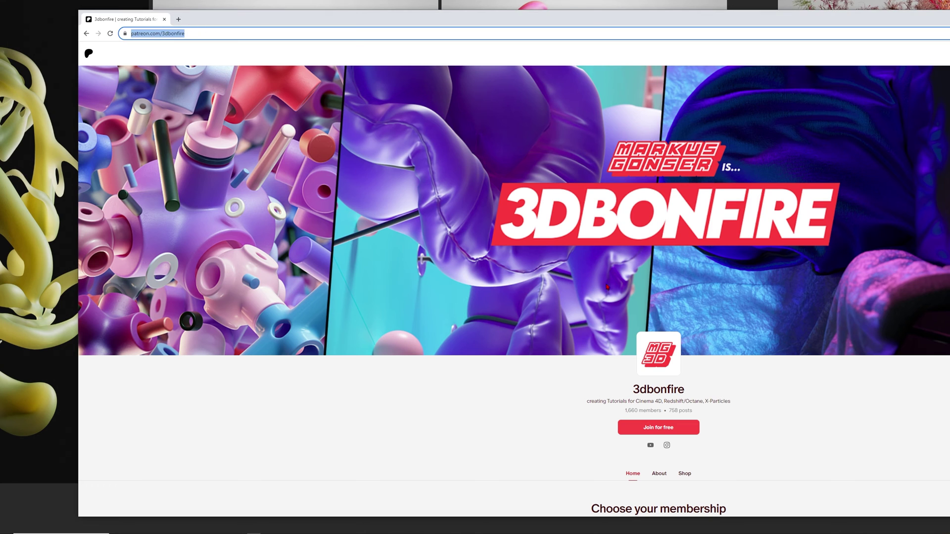
scroll(606, 285, down, 6)
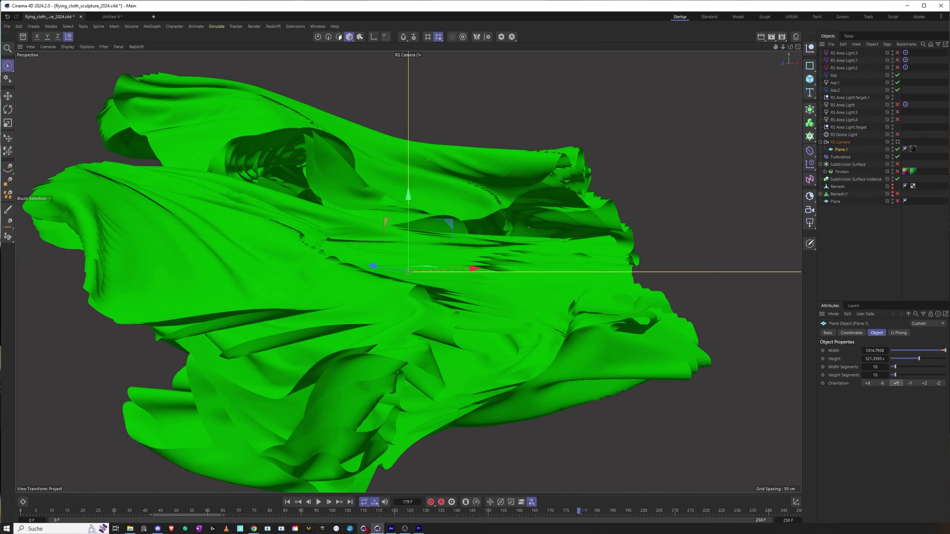
Switch to After Effects and review the rendered cloth sculptures in composition 02_0158, then show composition 05
click(391, 528)
drag(252, 506, 841, 514)
click(128, 490)
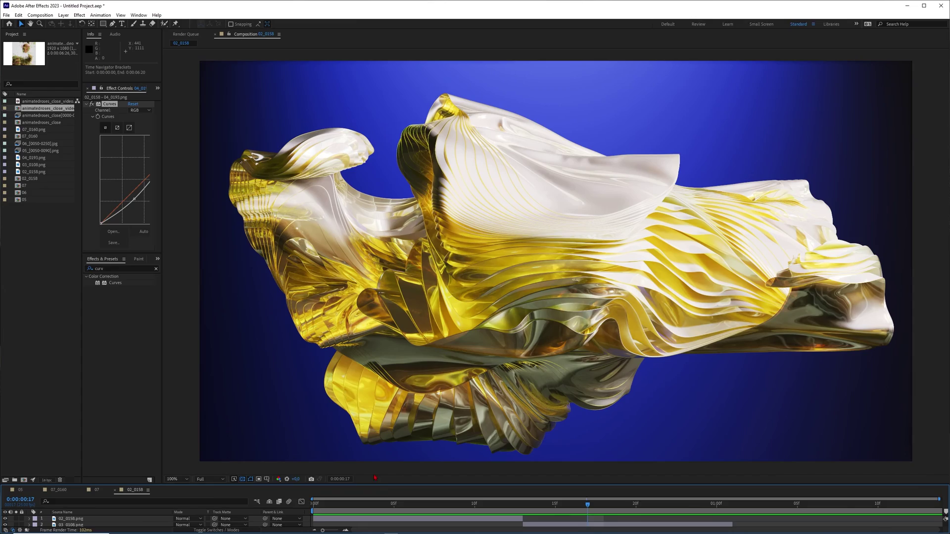
drag(386, 507, 563, 505)
drag(659, 511, 788, 517)
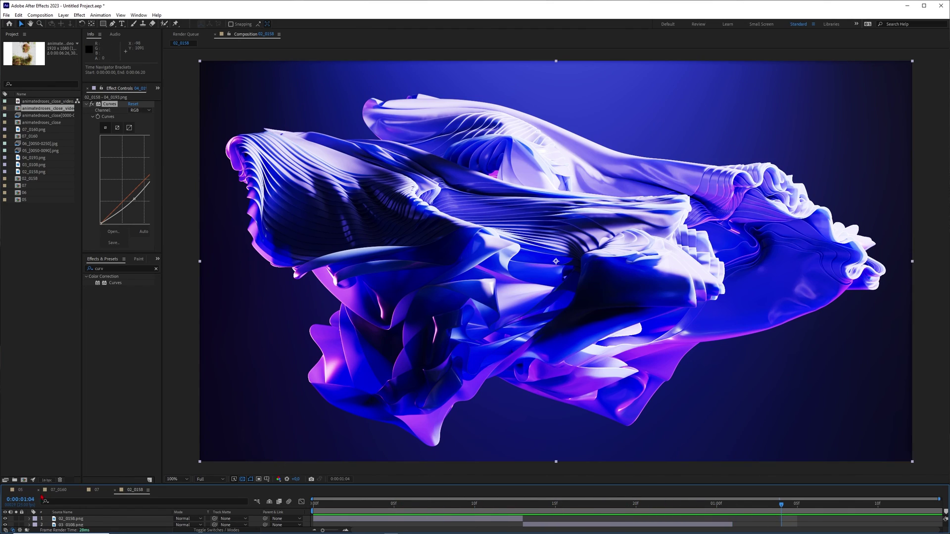
click(21, 490)
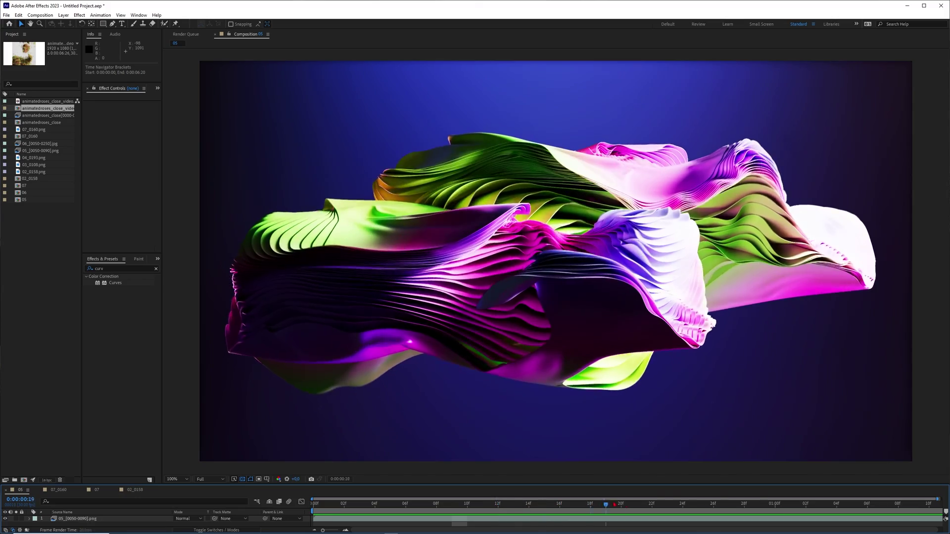